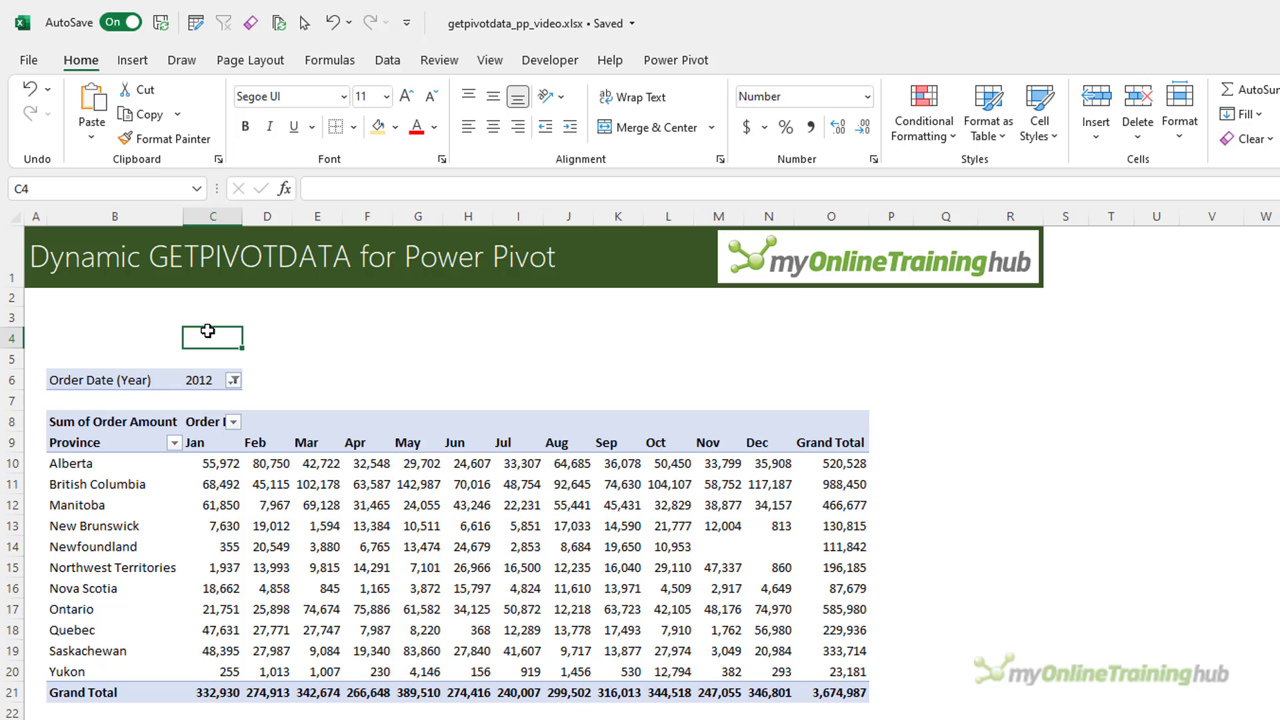
Step: Confirm Generate GetPivotData is ticked in the PivotTable Analyze Options menu, leaving it unchanged
{"action": "left_click", "coordinate": [219, 464]}
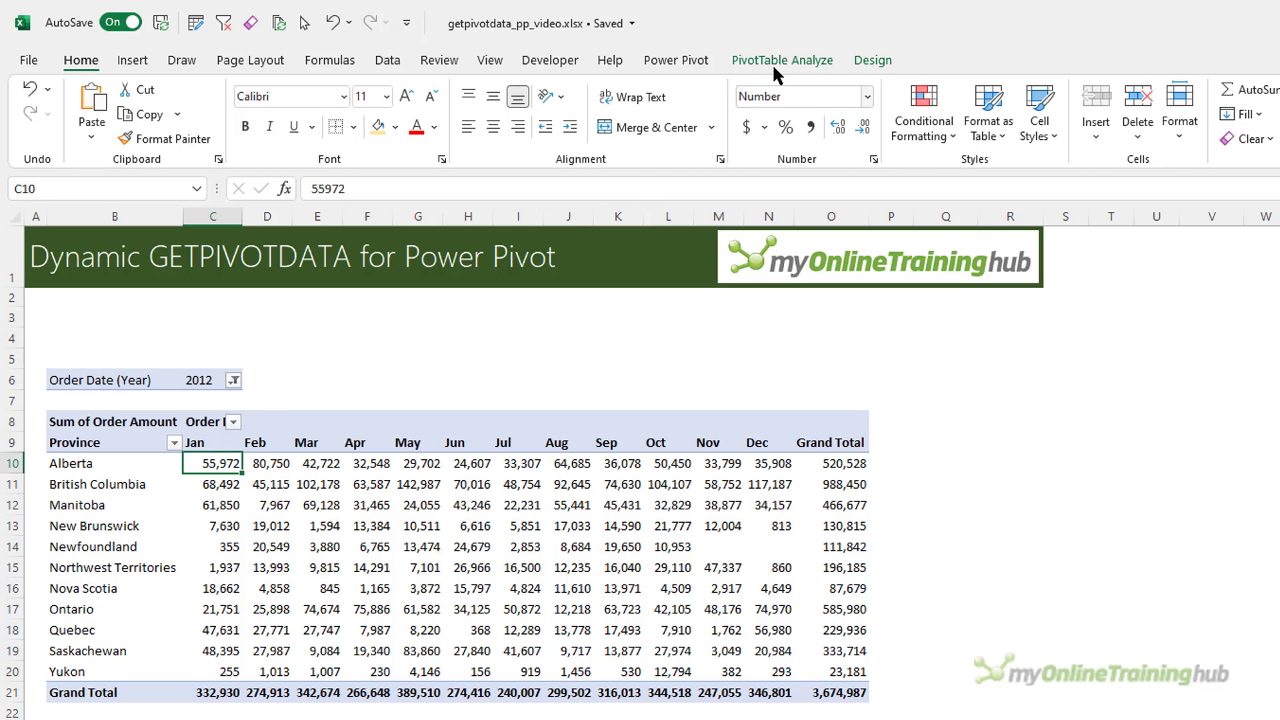
{"action": "left_click", "coordinate": [775, 62]}
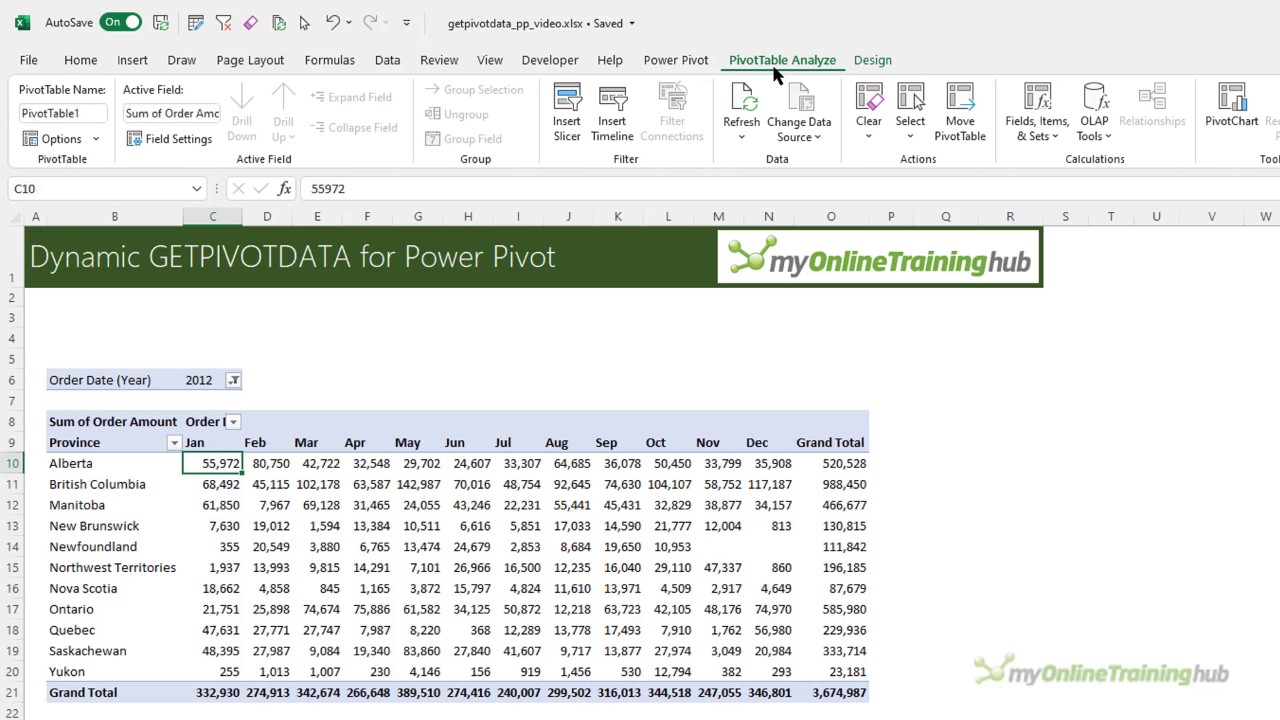
{"action": "left_click", "coordinate": [99, 130]}
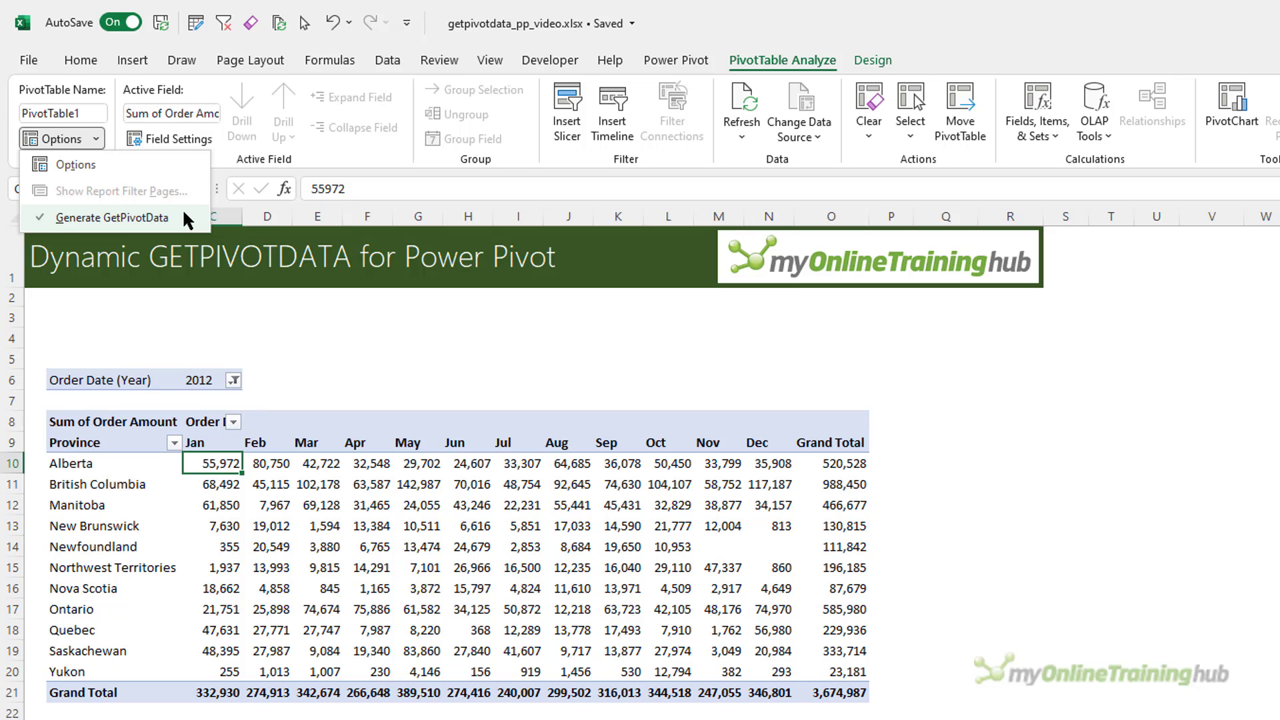
{"action": "left_click", "coordinate": [211, 333]}
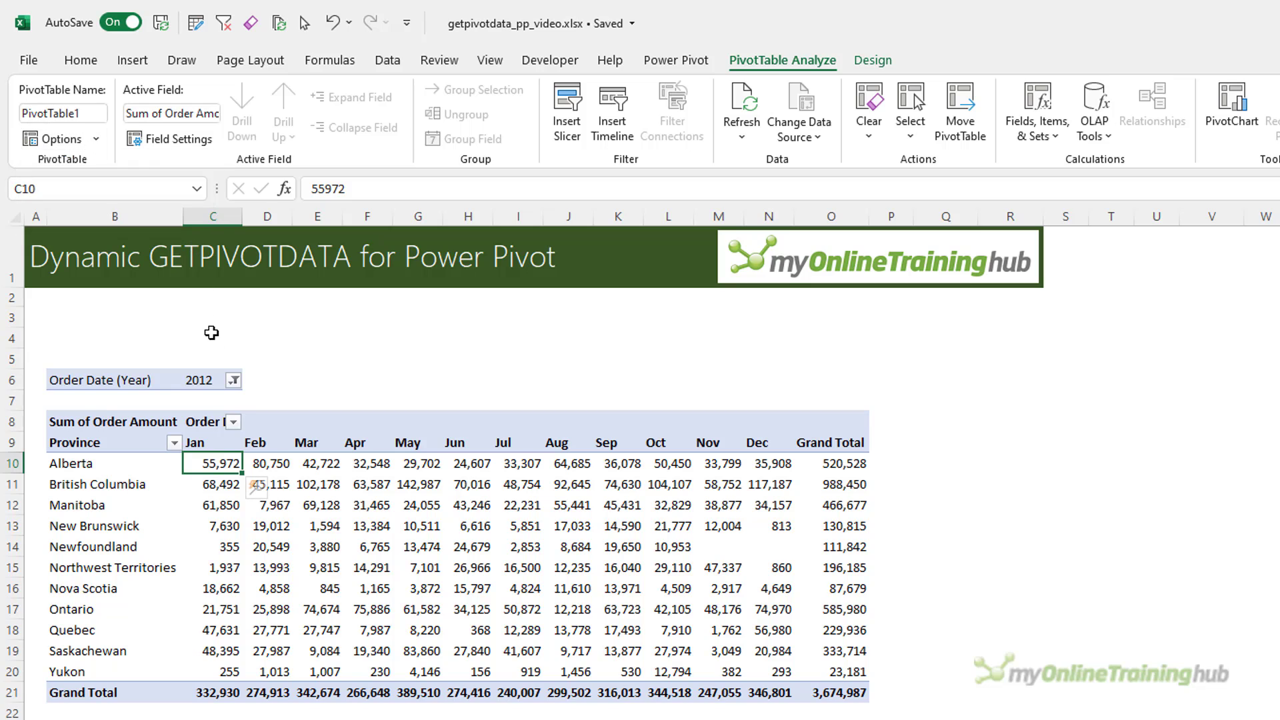
Step: Start a formula in C4 that references Alberta's January pivot value, producing GETPIVOTDATA
{"action": "left_click", "coordinate": [211, 333]}
{"action": "type", "text": "="}
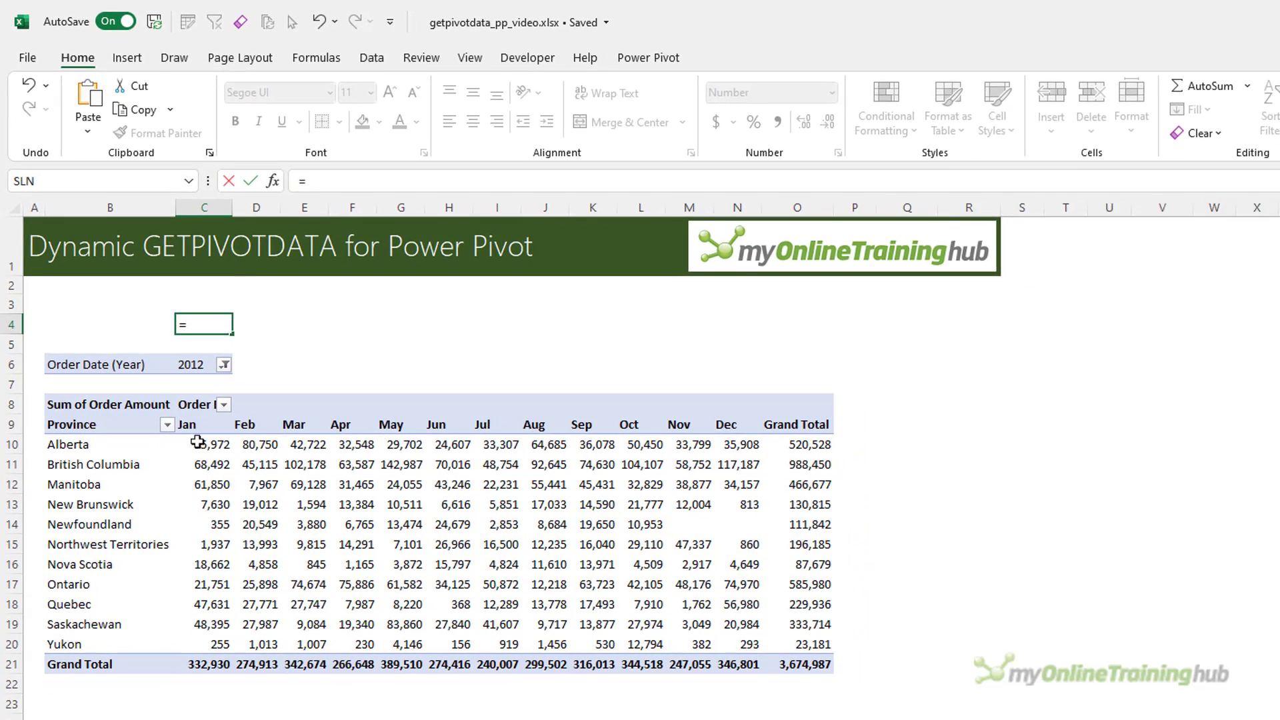
{"action": "left_click", "coordinate": [203, 463]}
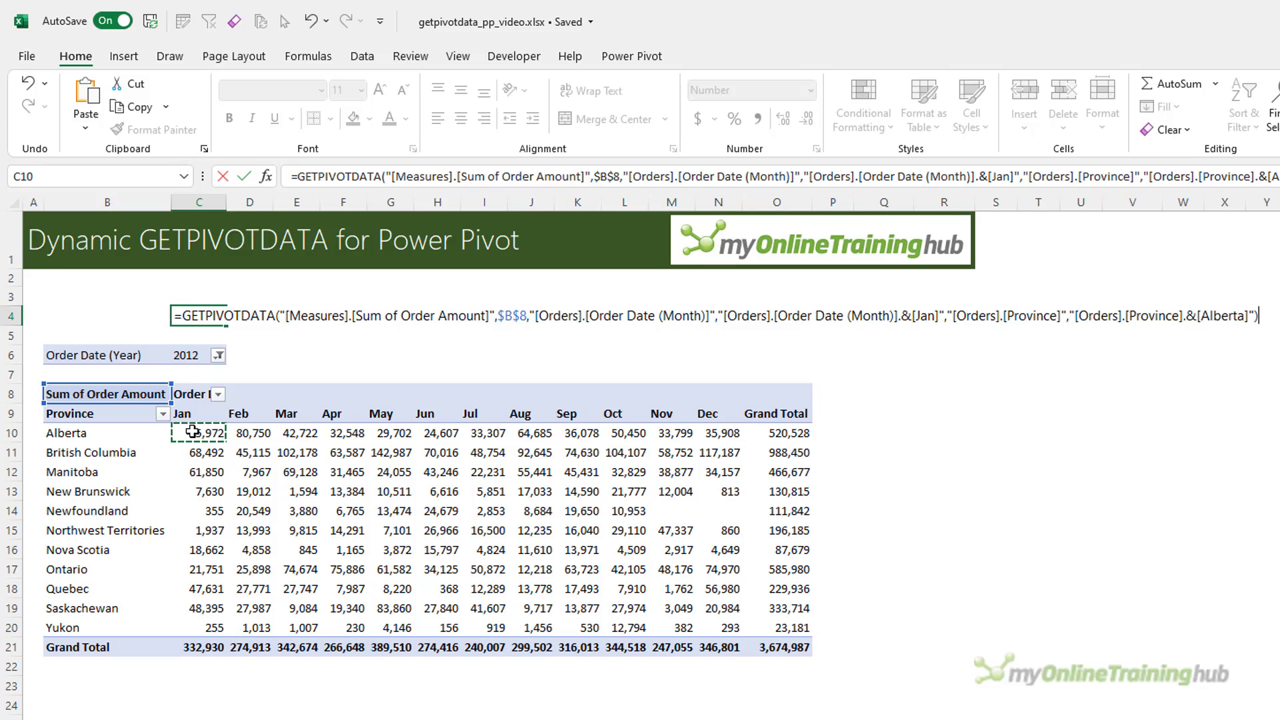
Step: Examine the formula's Sum of Order Amount data_field and $B$8 pivot_table arguments
{"action": "left_click", "coordinate": [288, 318]}
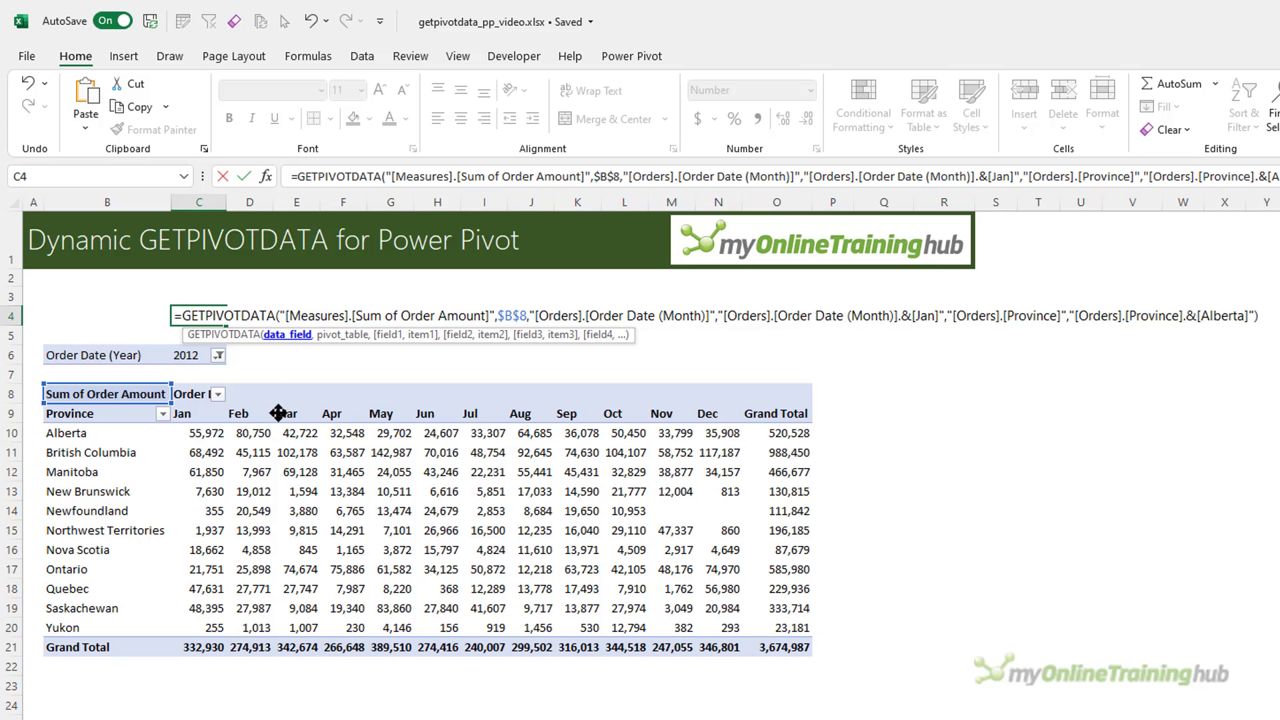
{"action": "left_click", "coordinate": [272, 338]}
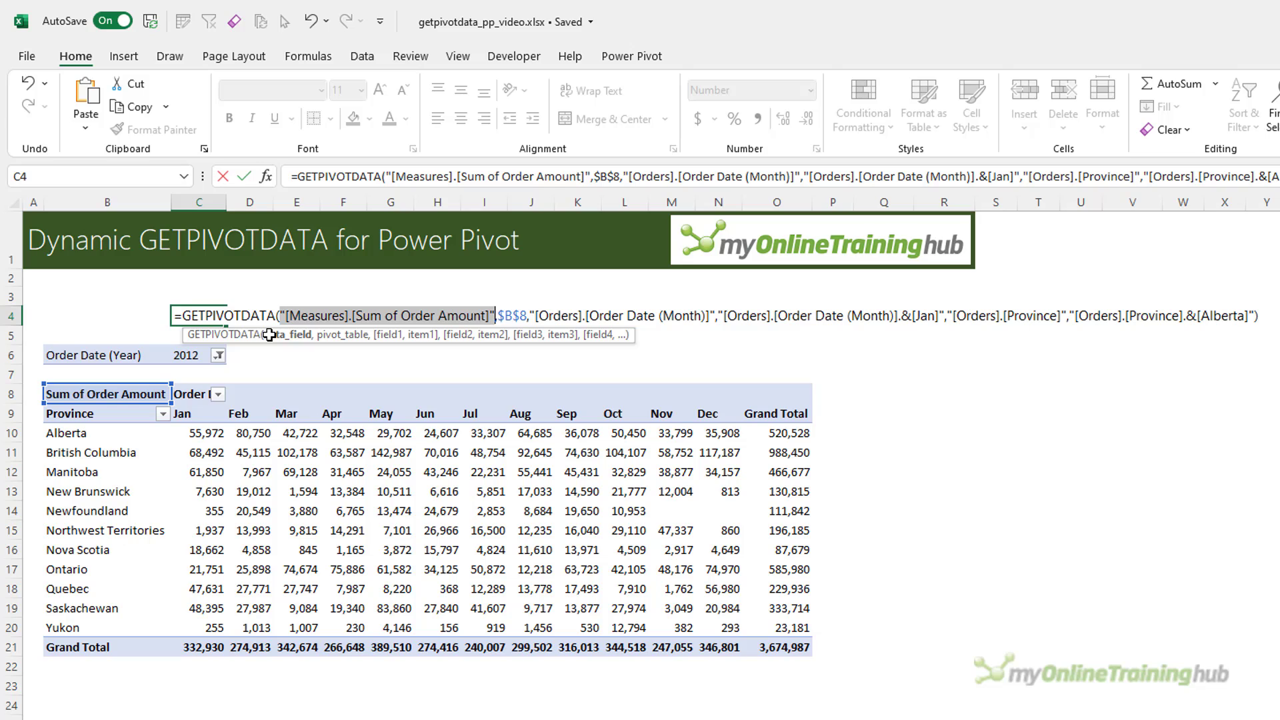
{"action": "left_click", "coordinate": [333, 335]}
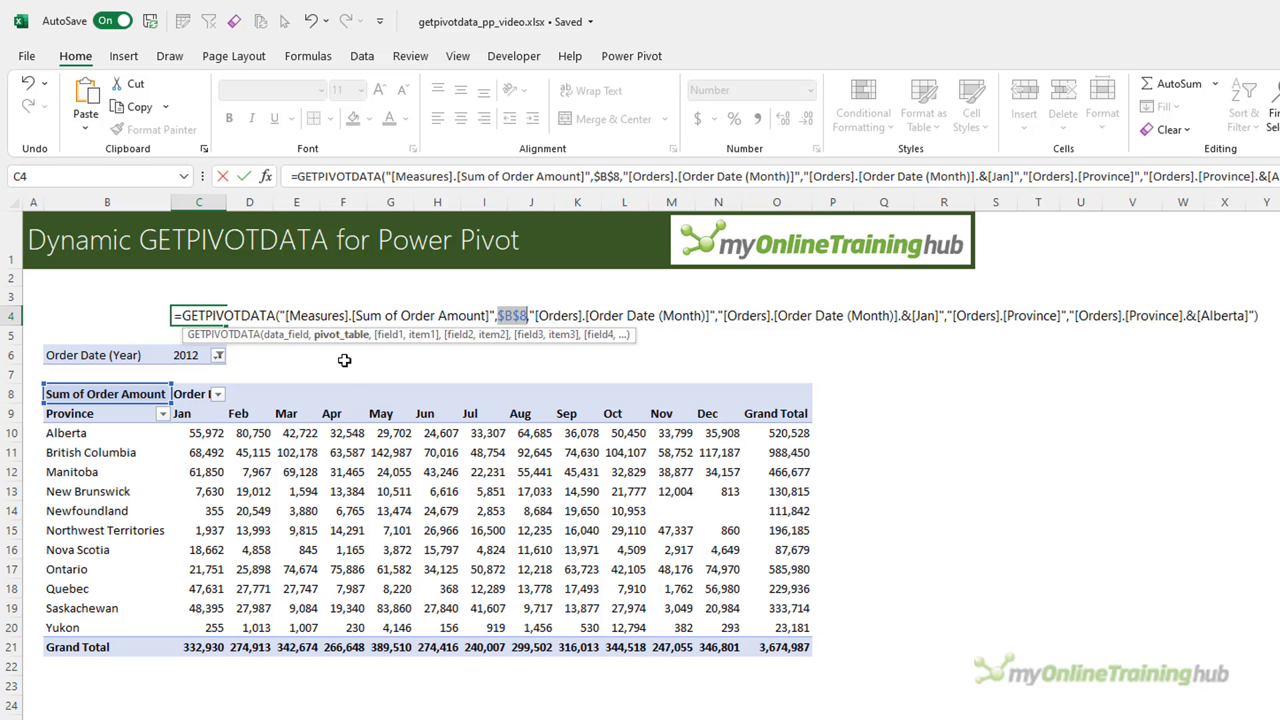
{"action": "left_click", "coordinate": [389, 335]}
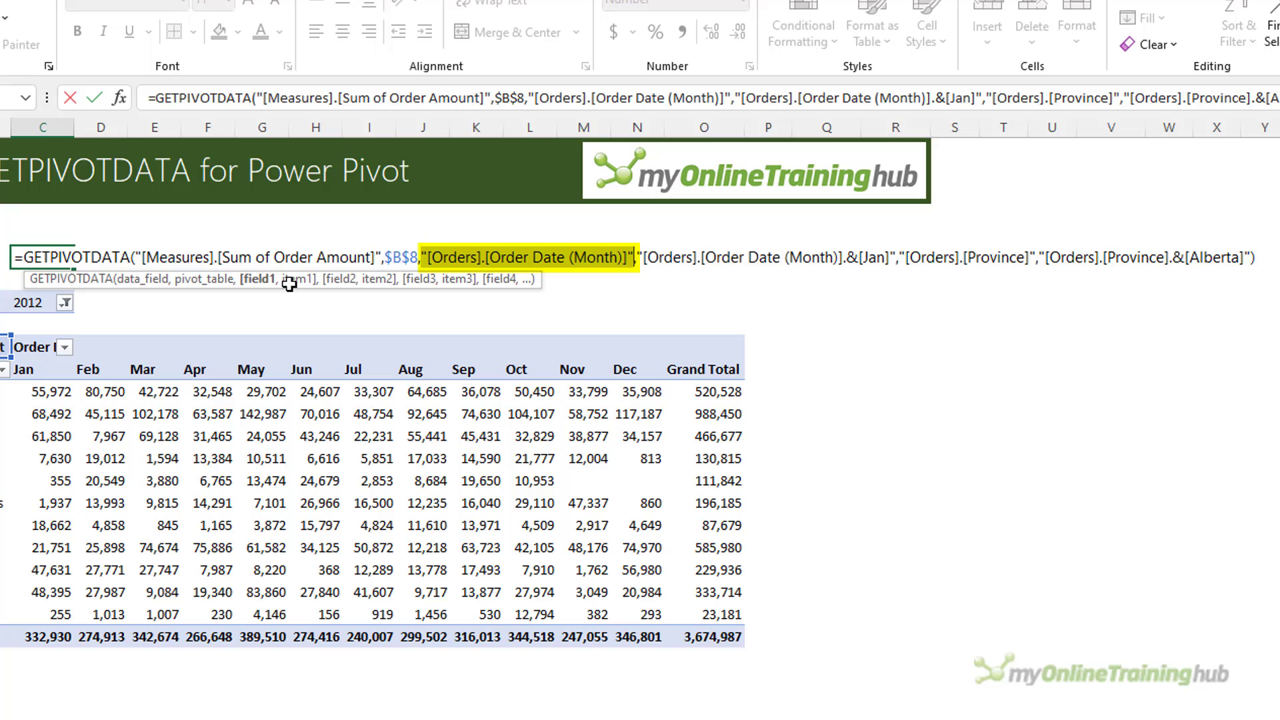
{"action": "left_click", "coordinate": [289, 280]}
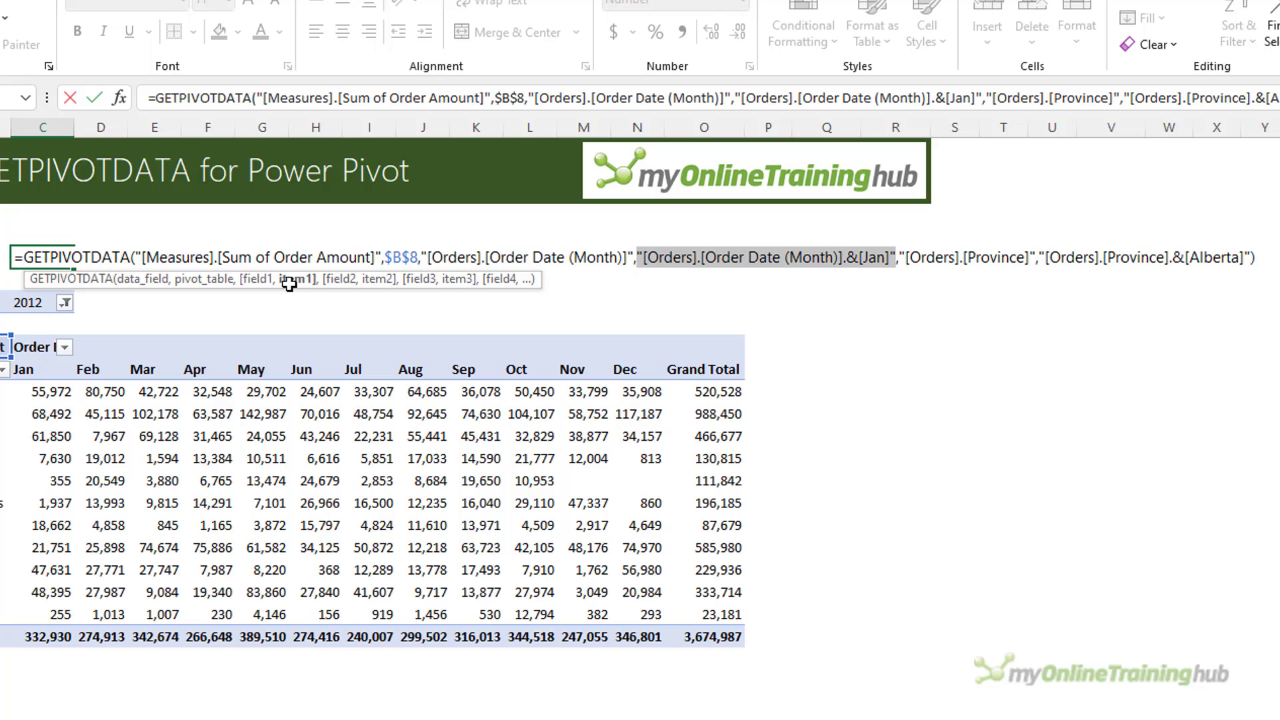
{"action": "left_click", "coordinate": [338, 280]}
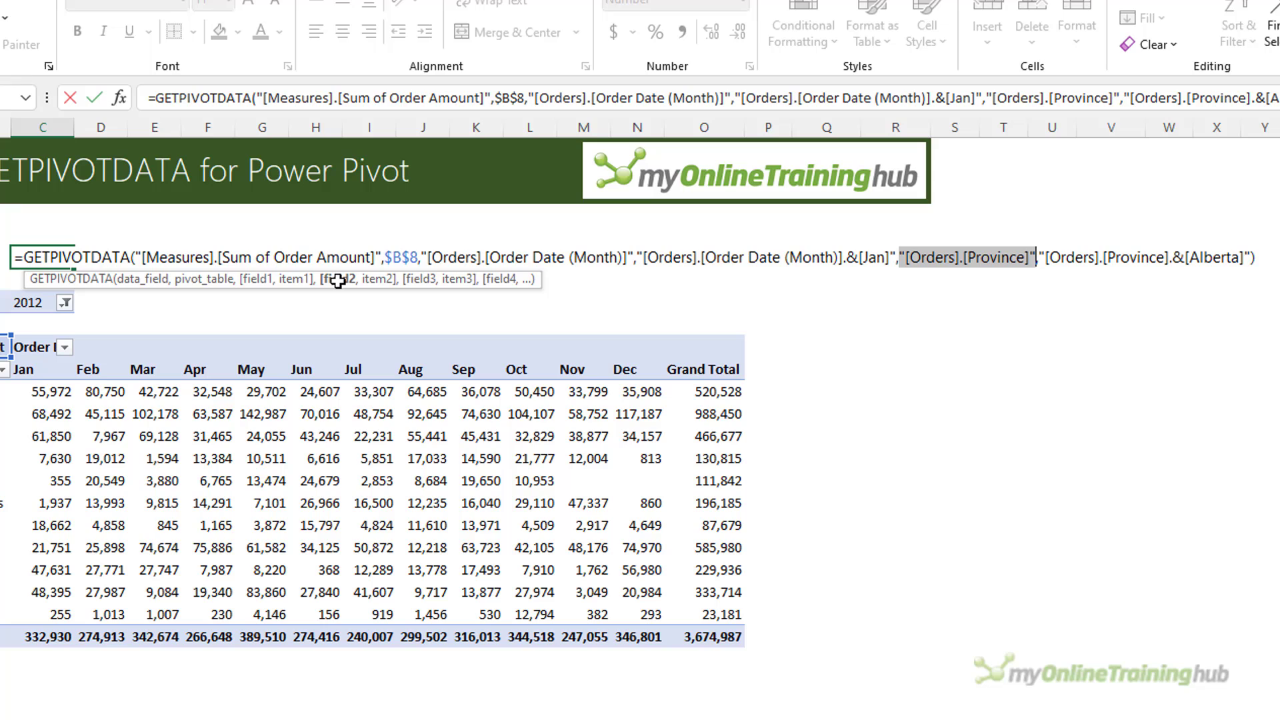
{"action": "left_click", "coordinate": [385, 286]}
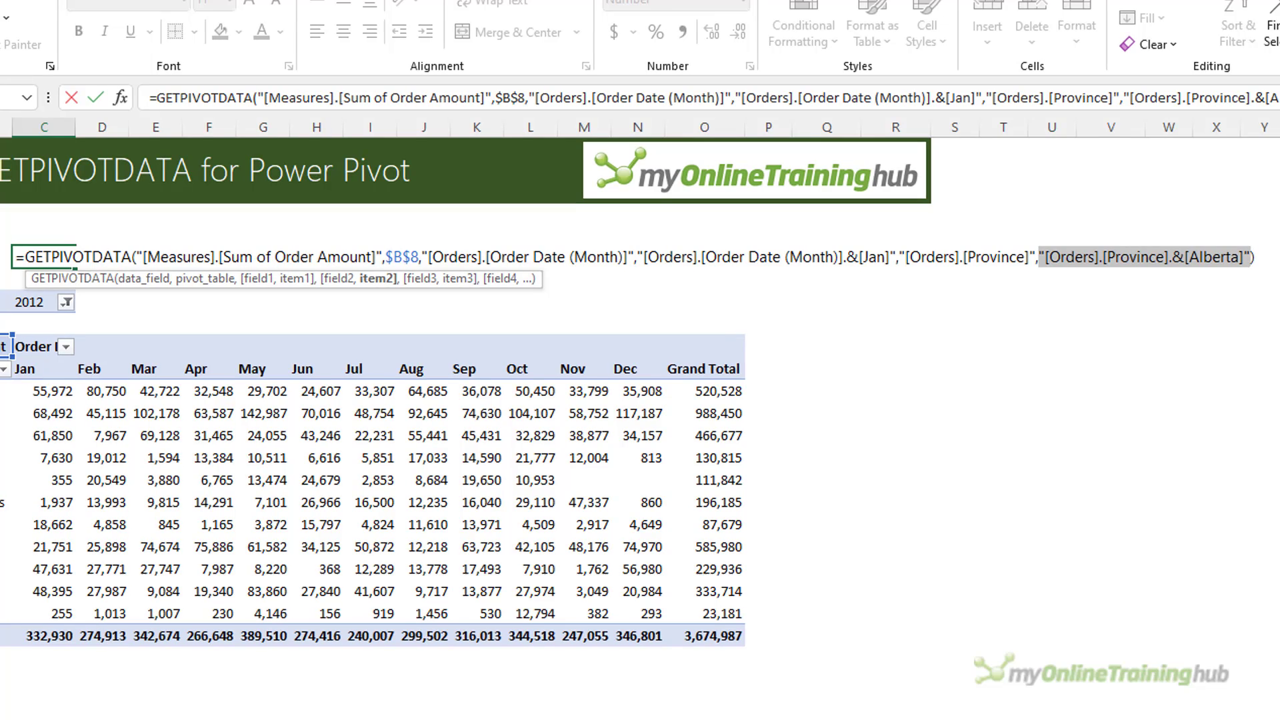
Step: Commit C4's formula, returning 55,972, and copy it across D4:J4
{"action": "key", "text": "Return"}
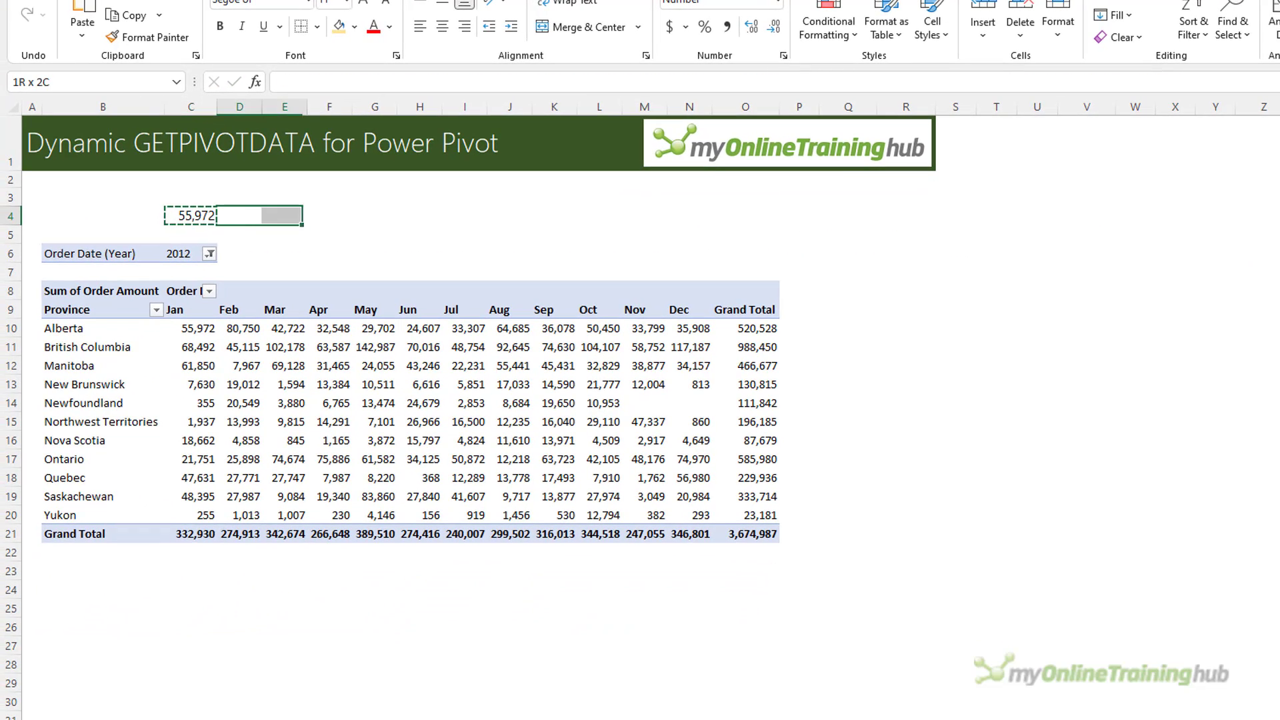
{"action": "left_click_drag", "start_coordinate": [280, 215], "coordinate": [510, 215]}
{"action": "key", "text": "Return"}
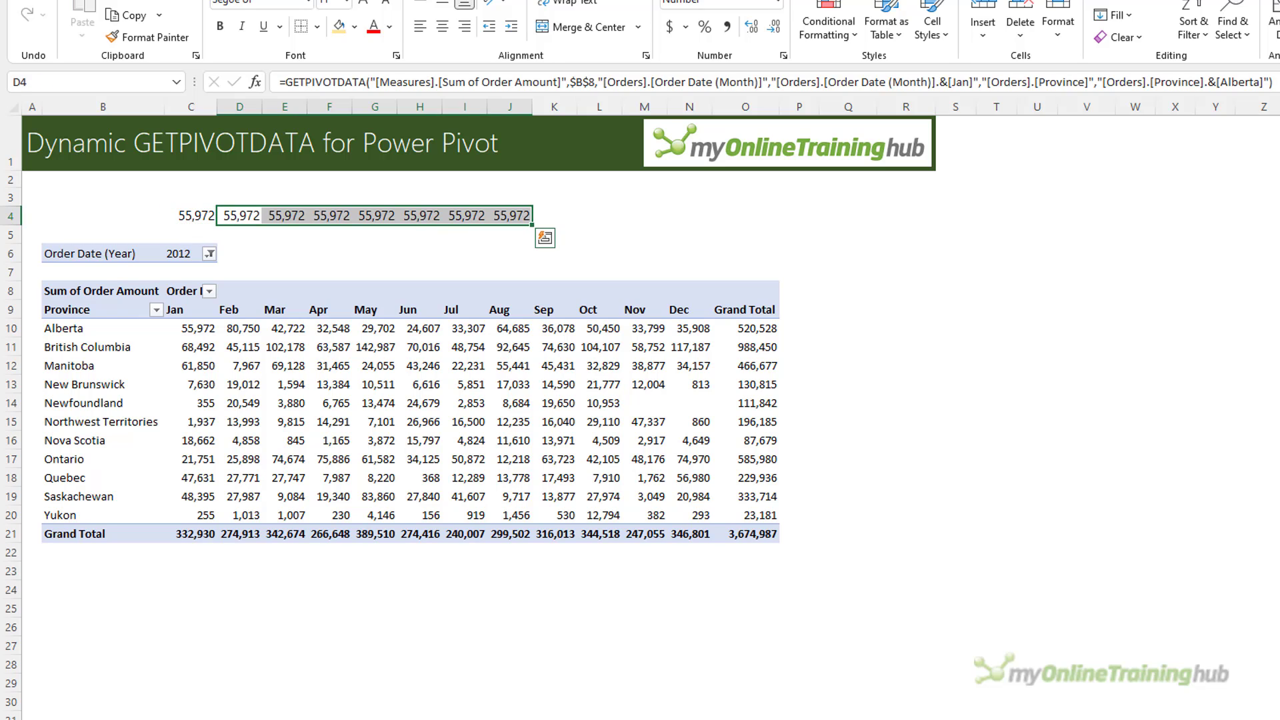
Step: Compare the copied formulas in D4:J4 with C4, all returning the same 55,972
{"action": "left_click", "coordinate": [190, 216]}
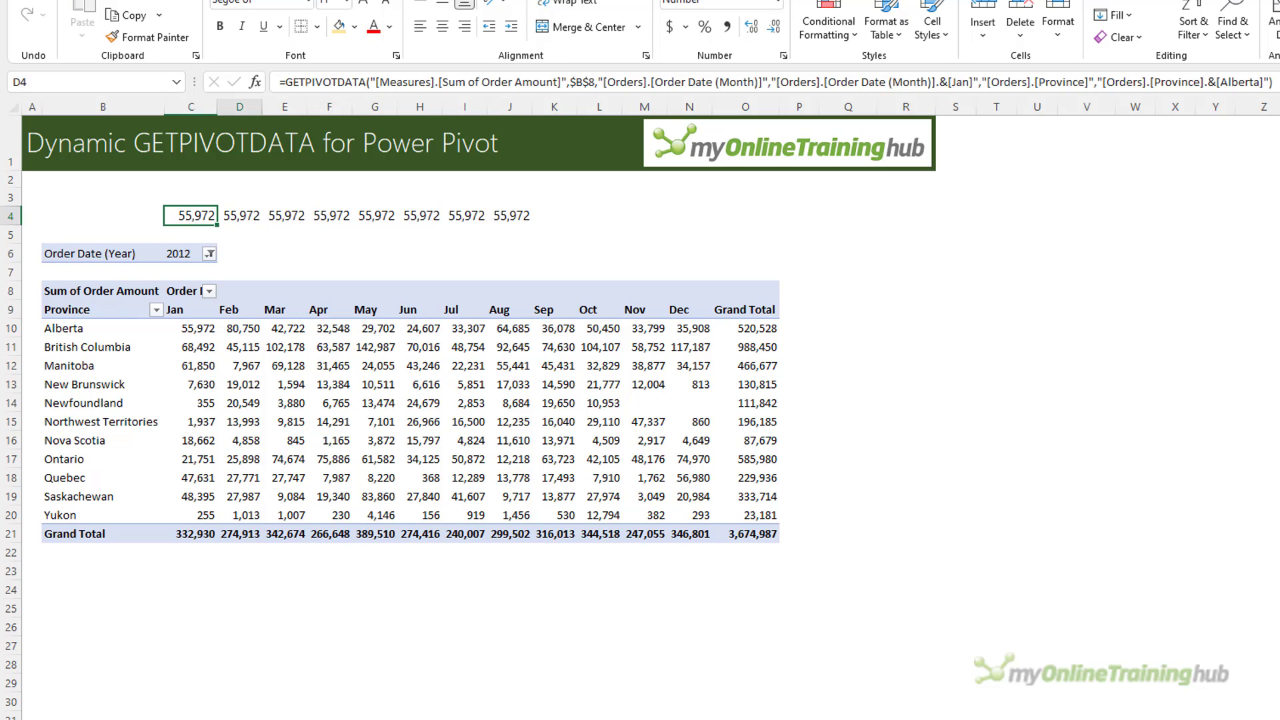
{"action": "left_click", "coordinate": [240, 216]}
{"action": "left_click", "coordinate": [285, 215]}
{"action": "left_click", "coordinate": [330, 216]}
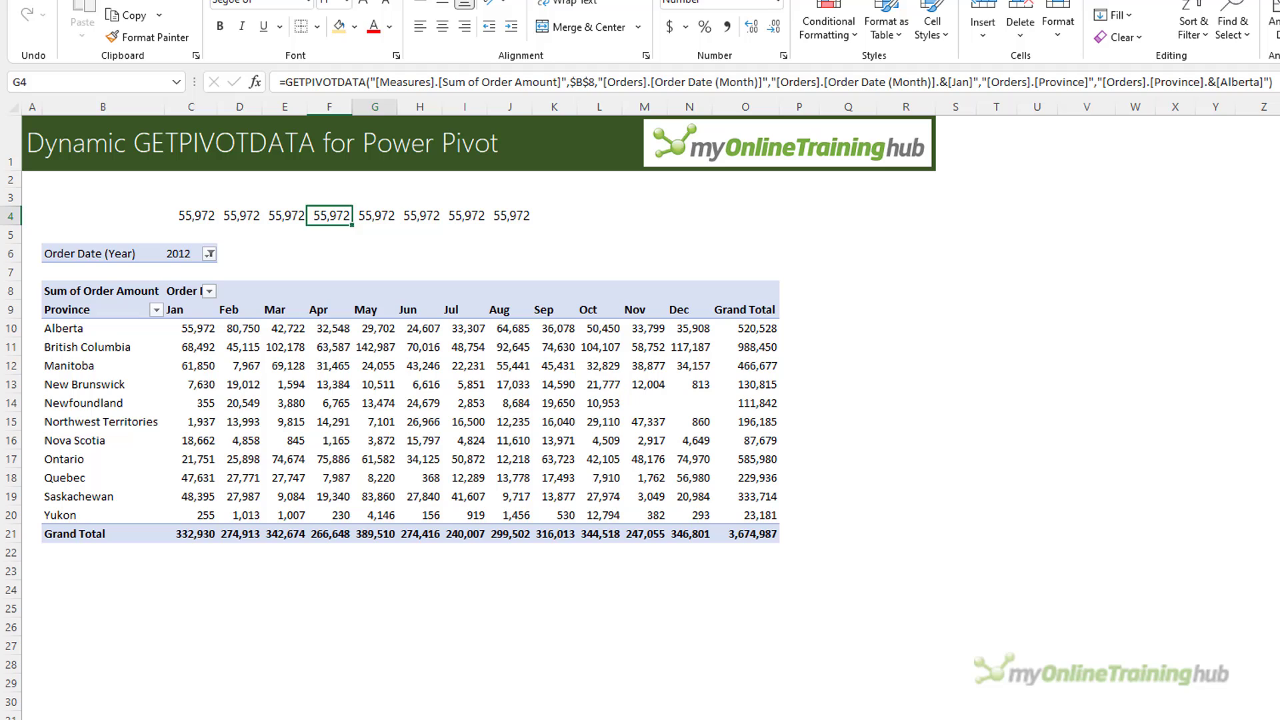
{"action": "left_click", "coordinate": [375, 215]}
{"action": "left_click", "coordinate": [419, 215]}
{"action": "left_click", "coordinate": [374, 215]}
{"action": "left_click", "coordinate": [330, 215]}
{"action": "left_click", "coordinate": [284, 216]}
{"action": "left_click", "coordinate": [240, 215]}
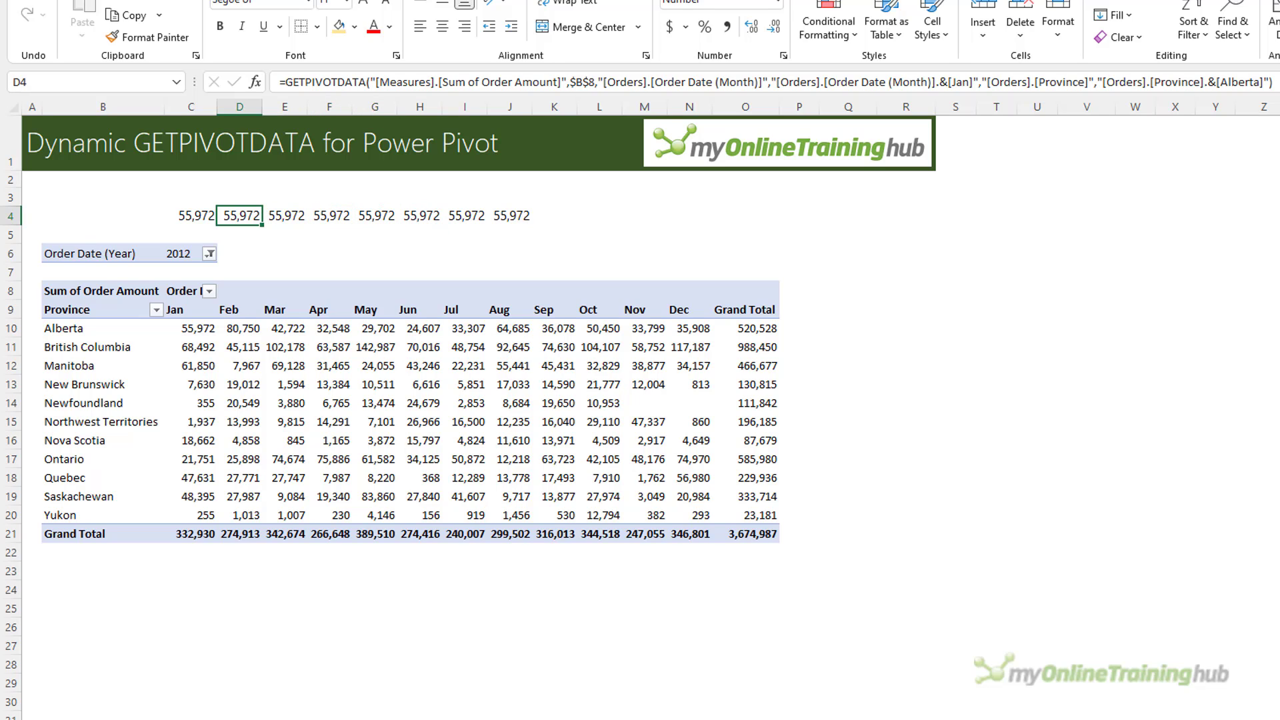
{"action": "left_click", "coordinate": [196, 215]}
{"action": "left_click", "coordinate": [240, 215]}
{"action": "left_click", "coordinate": [285, 216]}
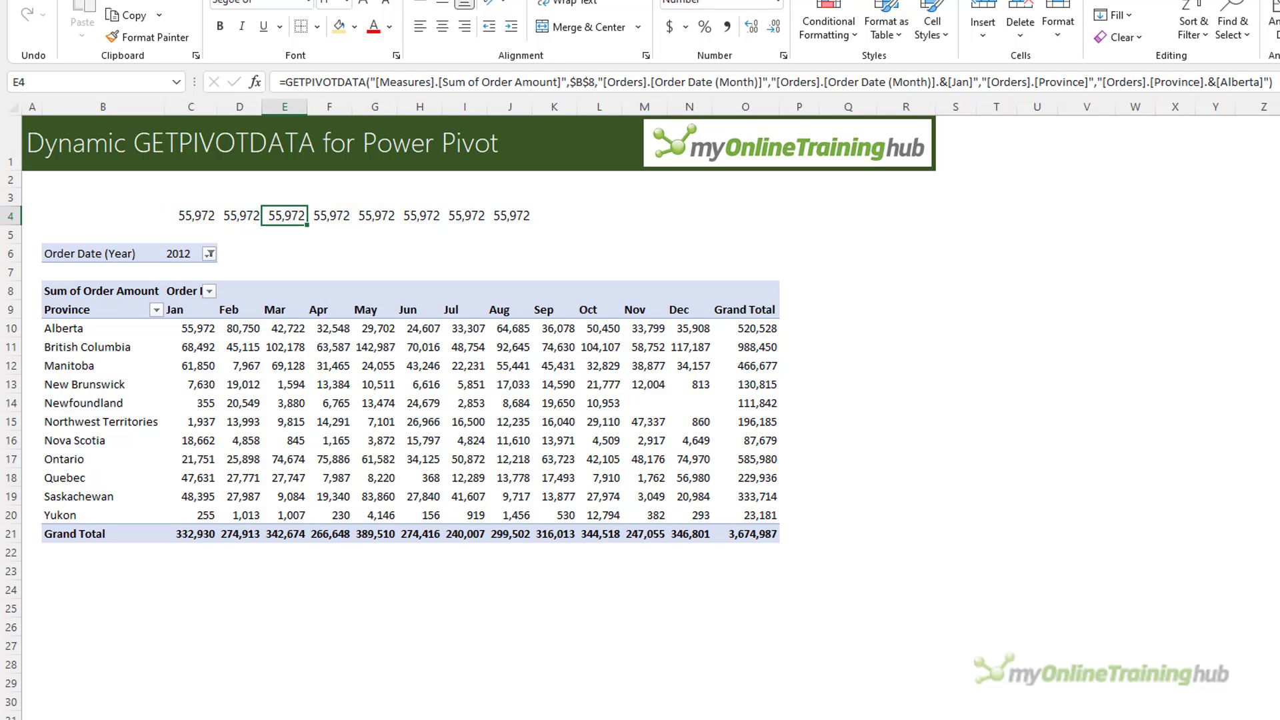
{"action": "left_click", "coordinate": [239, 215]}
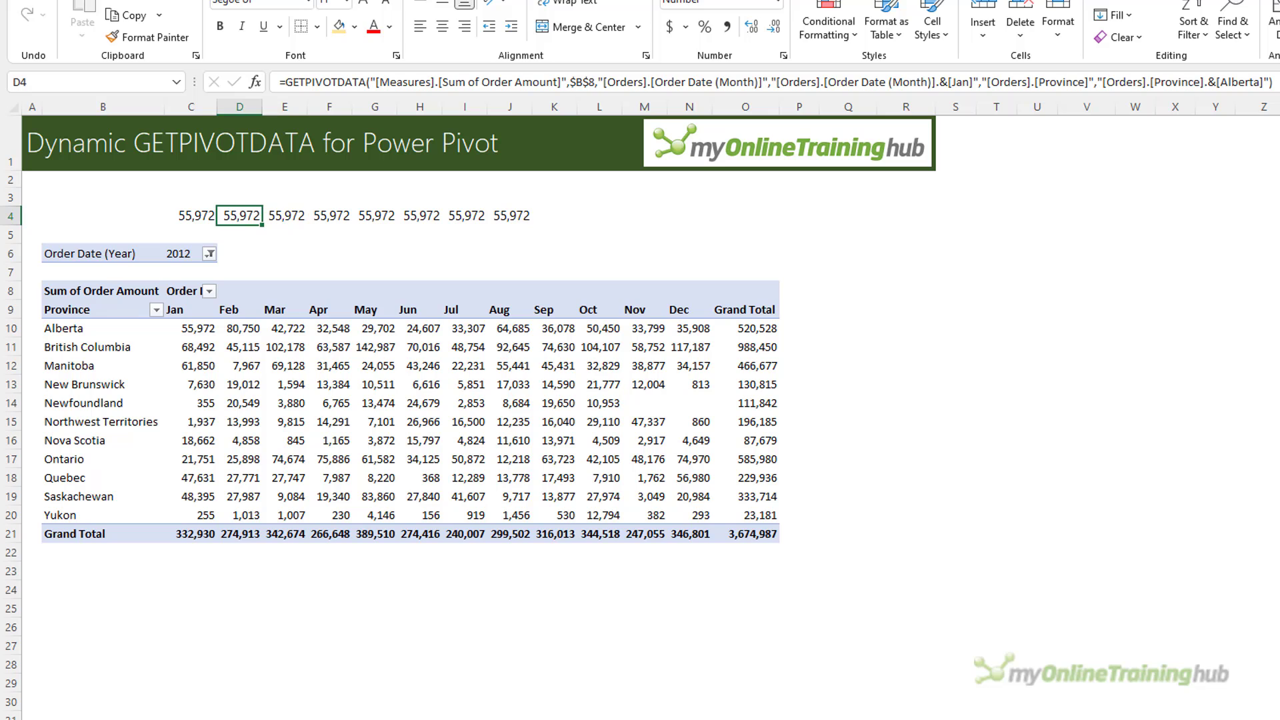
Step: Clear the copied formulas from D4:J4, keeping only C4
{"action": "left_click_drag", "start_coordinate": [239, 215], "coordinate": [512, 215]}
{"action": "key", "text": "Delete"}
{"action": "left_click", "coordinate": [191, 215]}
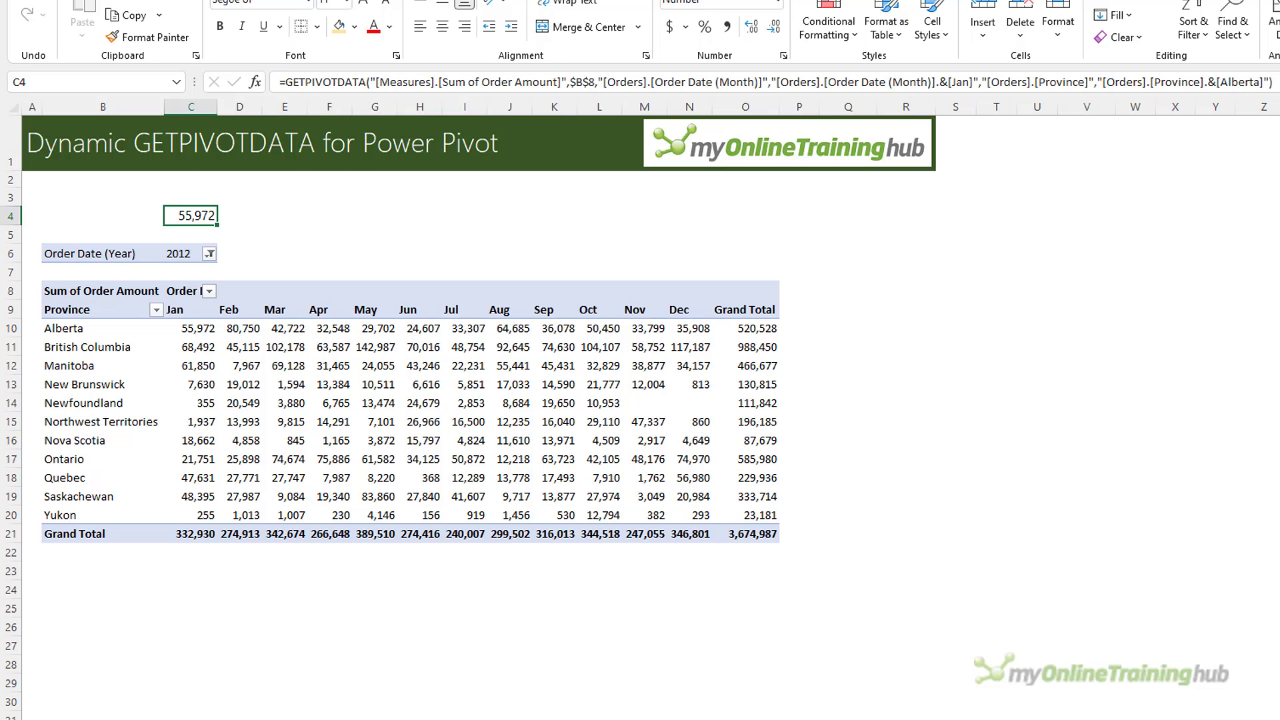
Step: Enter Jan in C3 and fill the month headers Jan through Dec across C3:N3
{"action": "left_click", "coordinate": [178, 200]}
{"action": "type", "text": "Jan"}
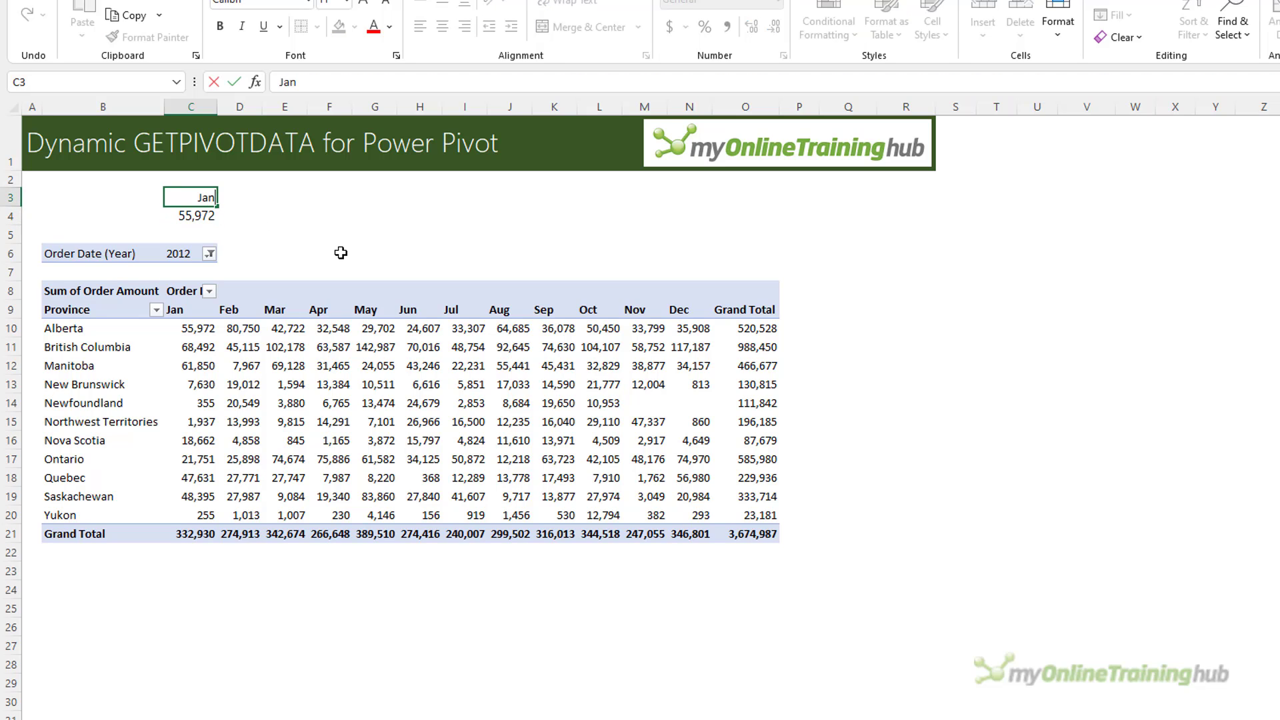
{"action": "key", "text": "Return"}
{"action": "key", "text": "Up"}
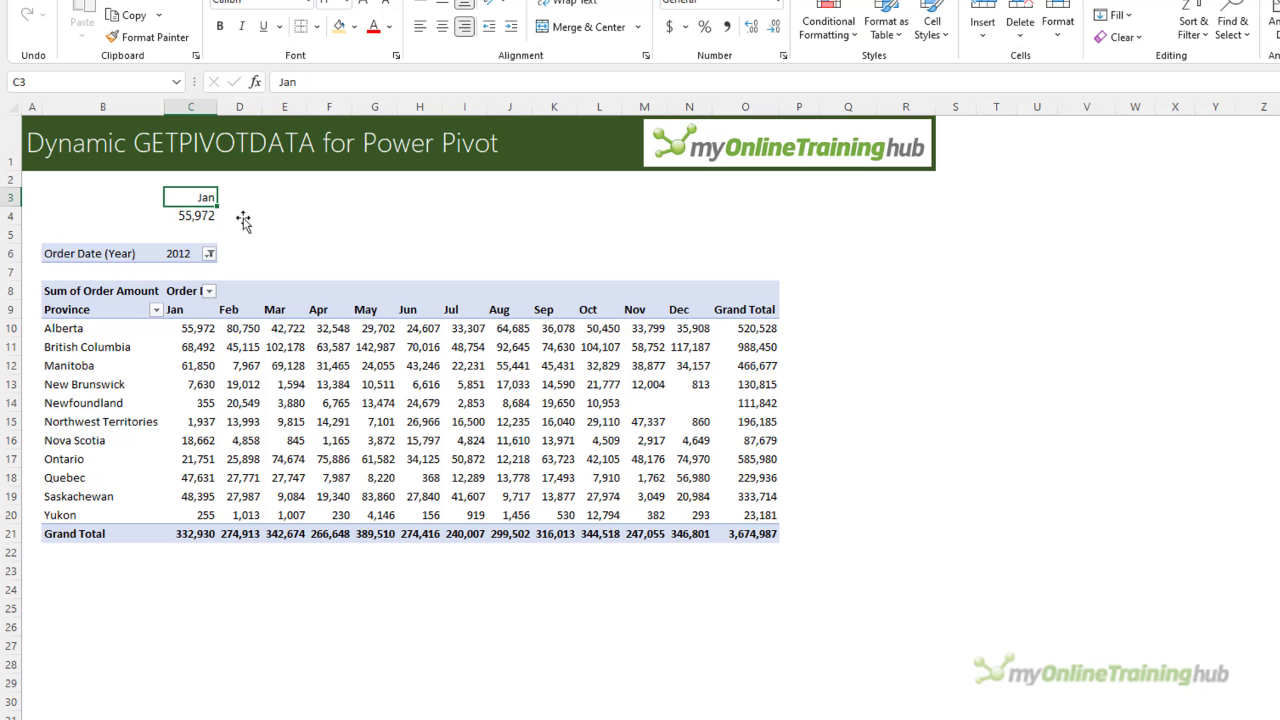
{"action": "left_click_drag", "start_coordinate": [217, 206], "coordinate": [698, 202]}
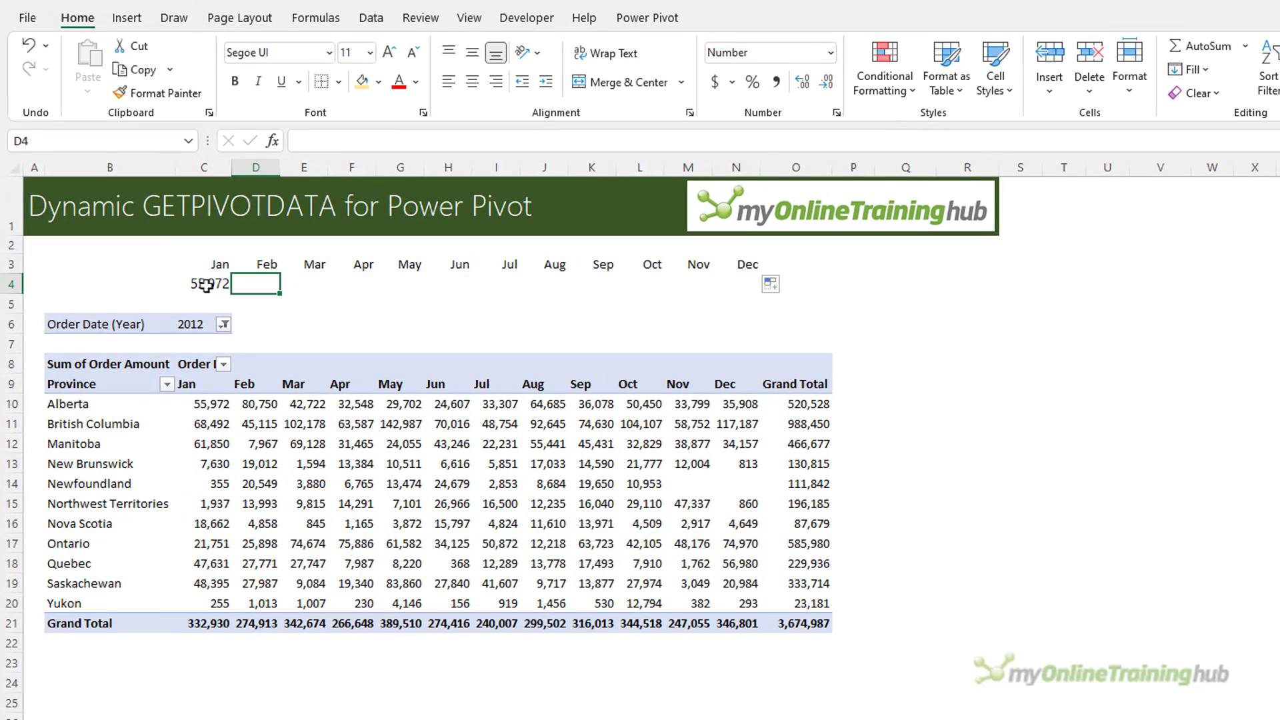
{"action": "left_click", "coordinate": [135, 220]}
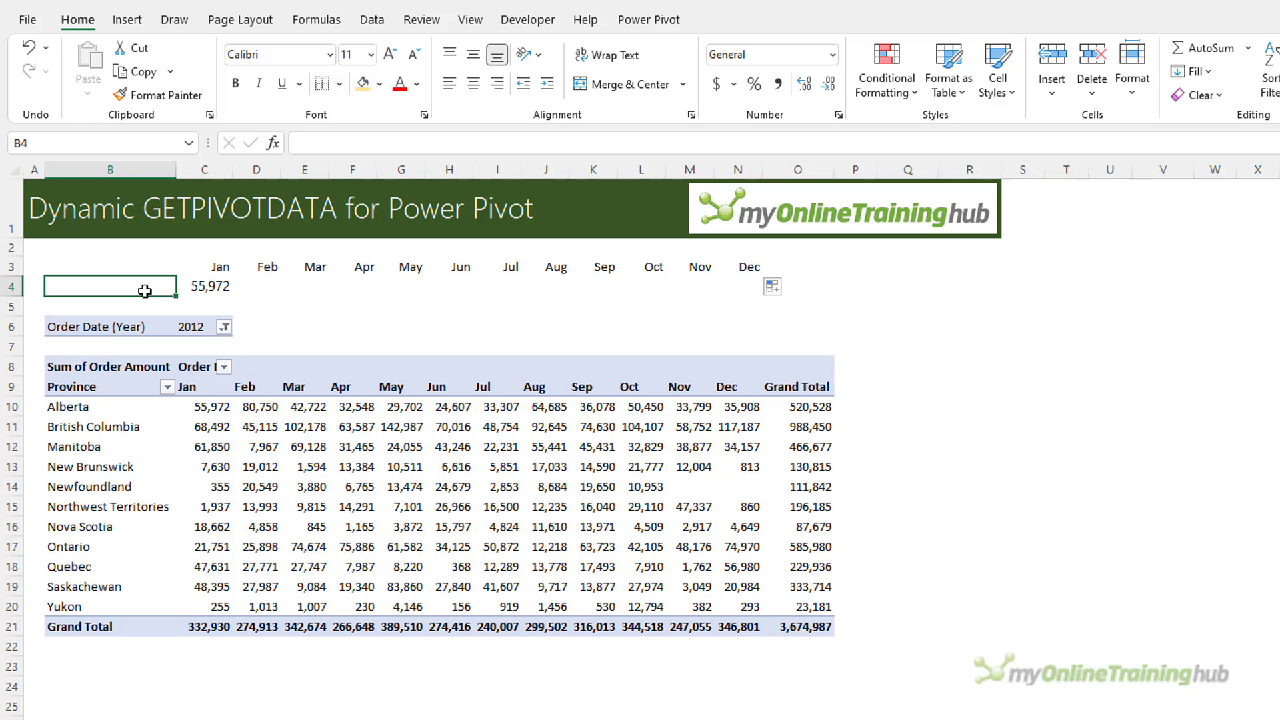
Step: Add List data validation to B4 with source $B$10:$B$20
{"action": "left_click", "coordinate": [372, 20]}
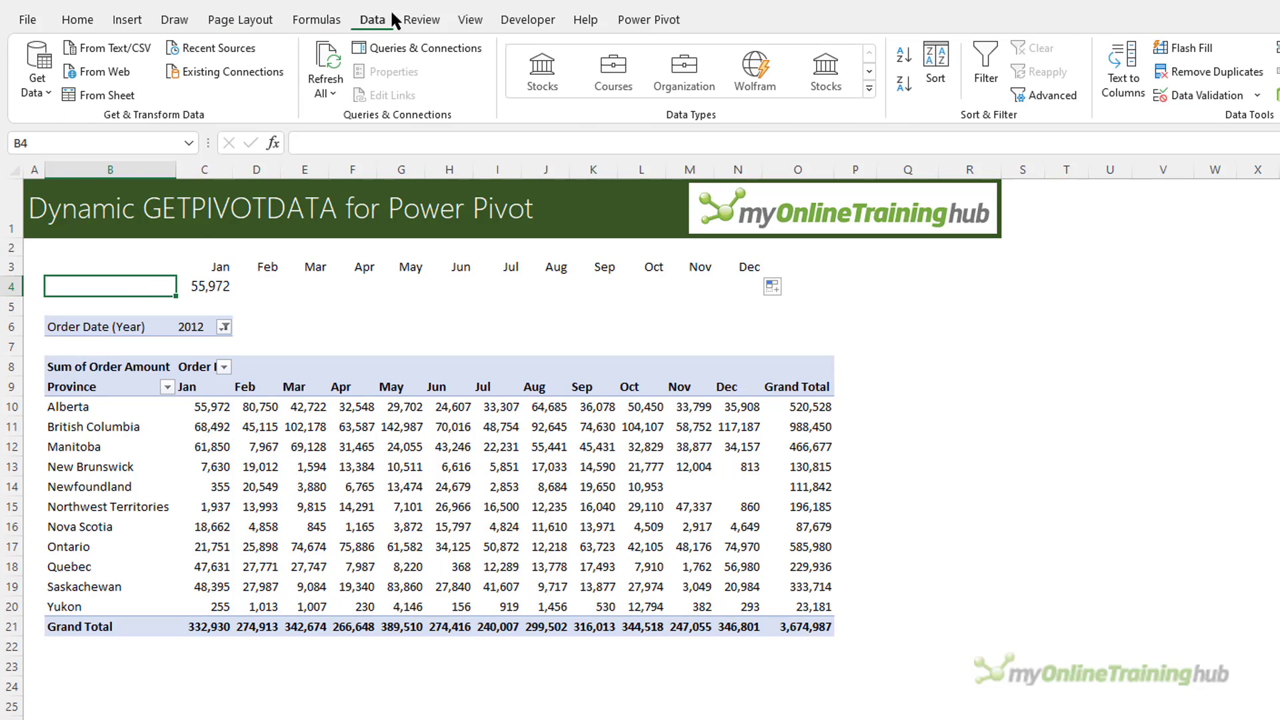
{"action": "left_click", "coordinate": [1194, 94]}
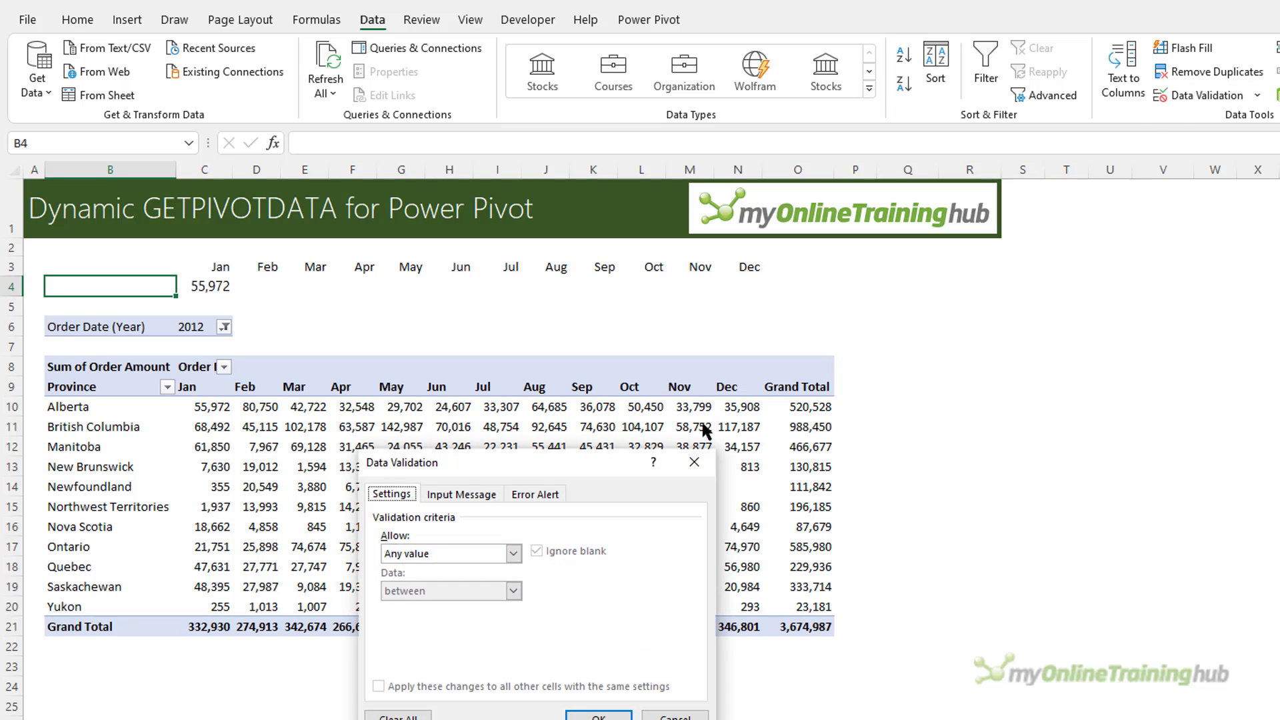
{"action": "left_click", "coordinate": [514, 553]}
{"action": "left_click", "coordinate": [467, 600]}
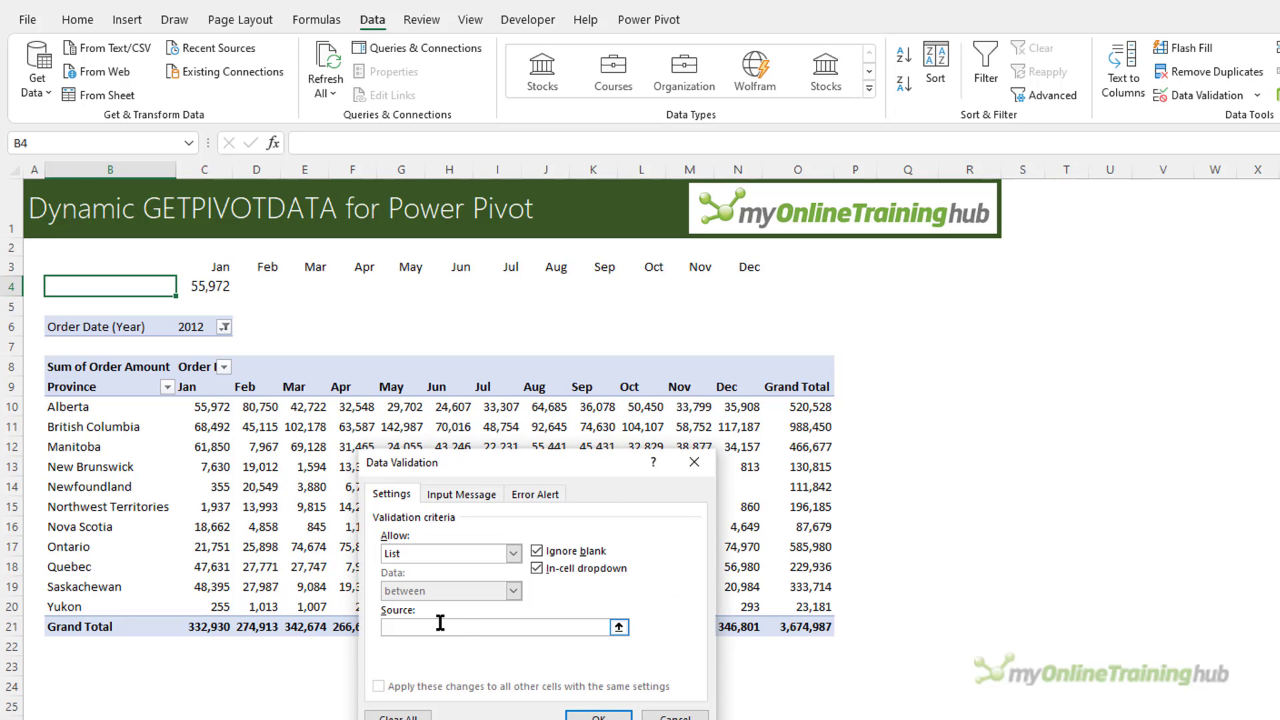
{"action": "left_click", "coordinate": [440, 627]}
{"action": "left_click_drag", "start_coordinate": [118, 408], "coordinate": [120, 606]}
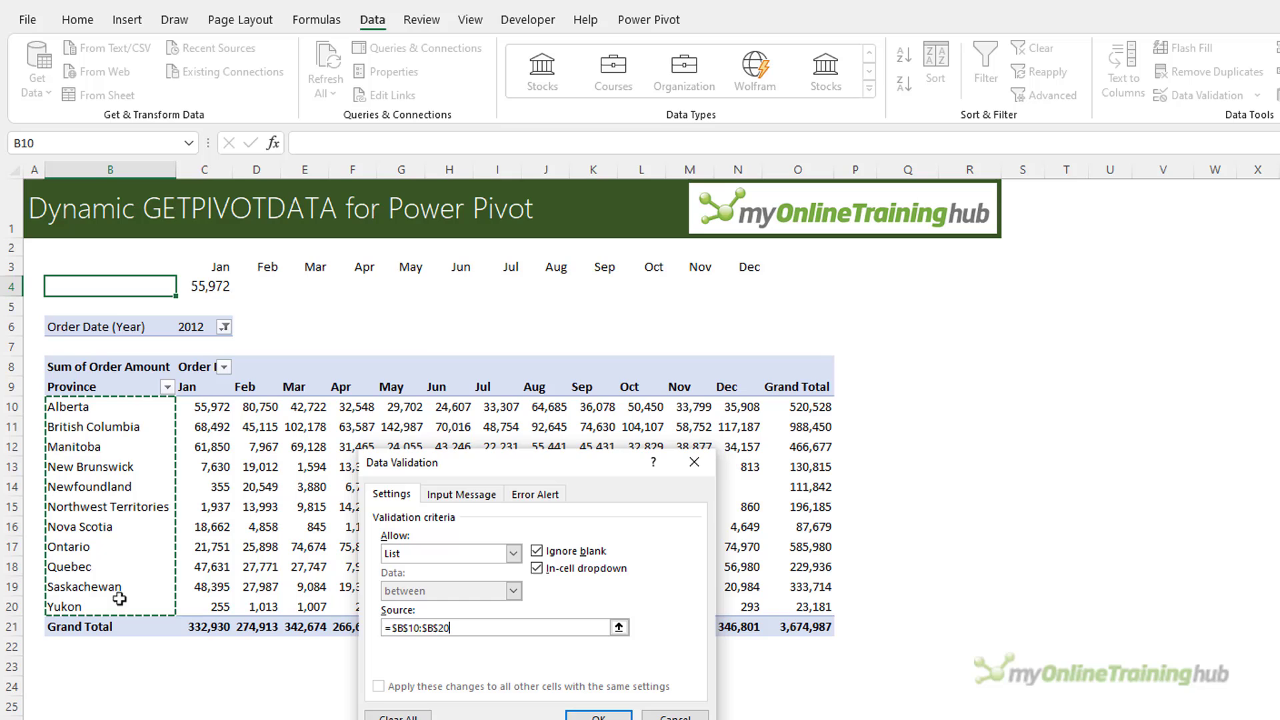
{"action": "left_click", "coordinate": [598, 717]}
Step: Choose British Columbia from B4's province dropdown
{"action": "left_click", "coordinate": [182, 286]}
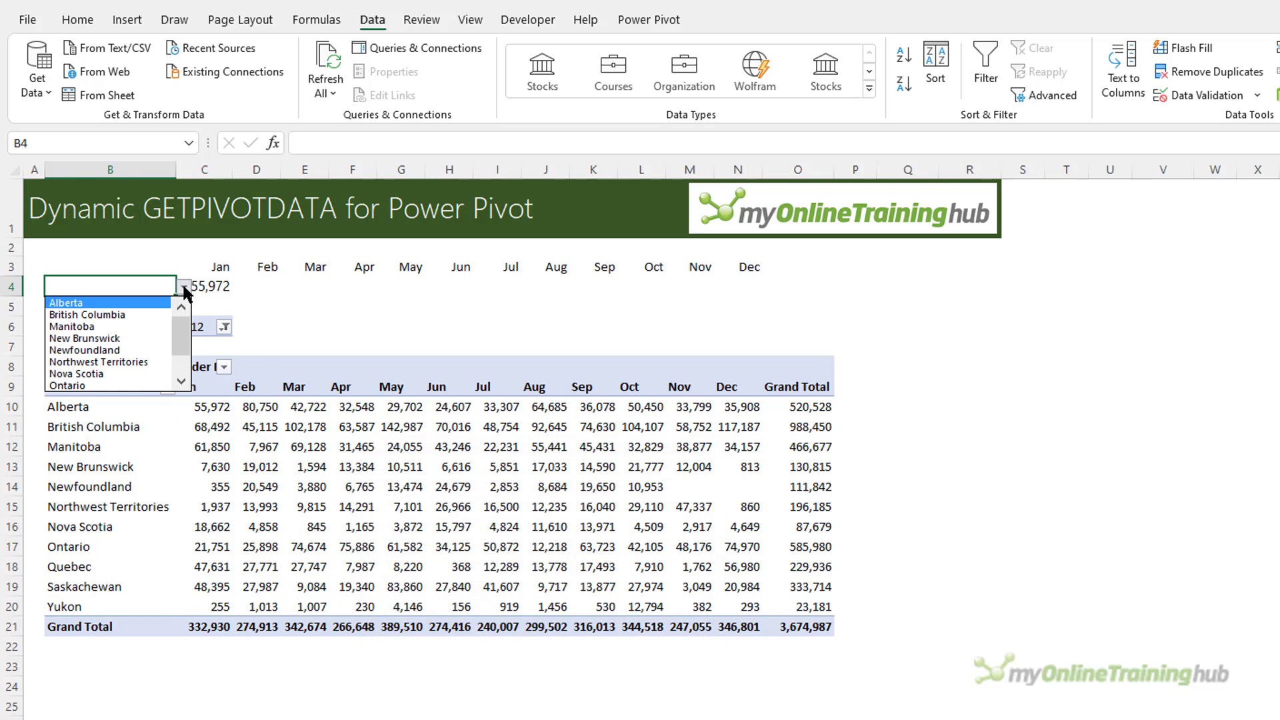
{"action": "left_click", "coordinate": [106, 314]}
{"action": "left_click", "coordinate": [202, 291]}
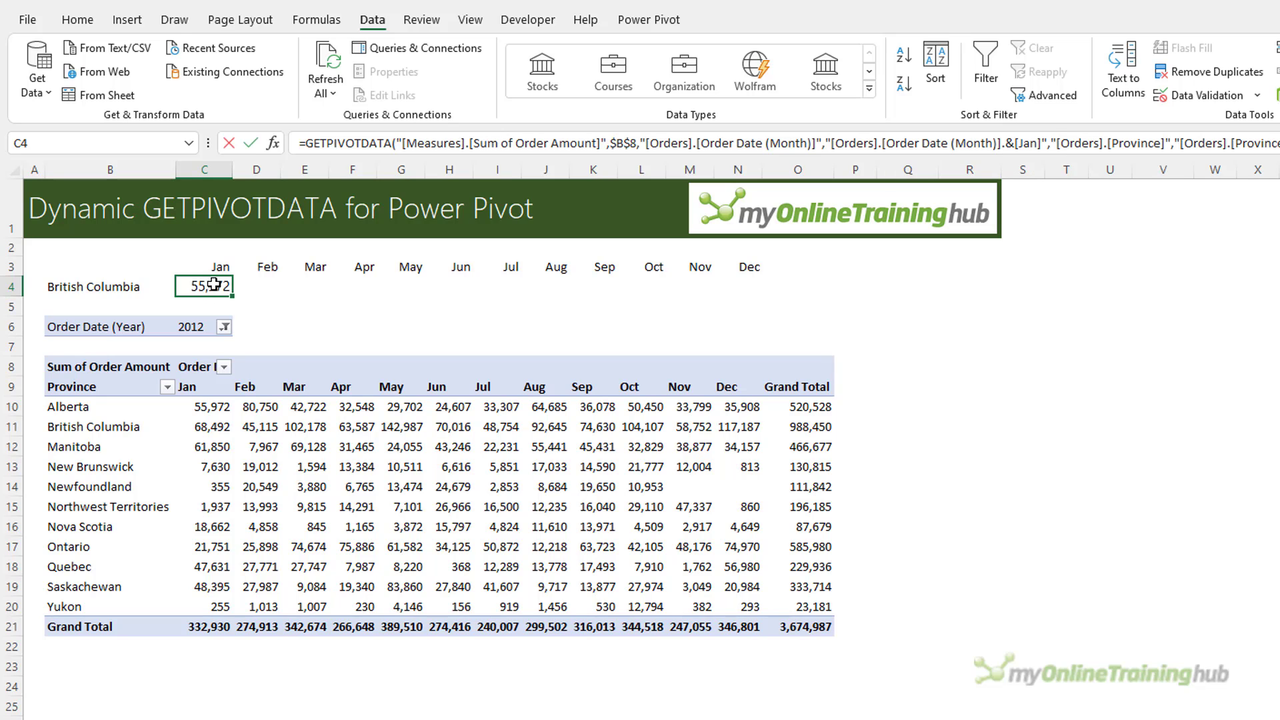
Step: Replace the fixed [Jan] item in C4's formula with ["&C3&"] referencing the C3 header
{"action": "double_click", "coordinate": [214, 285]}
{"action": "double_click", "coordinate": [952, 289]}
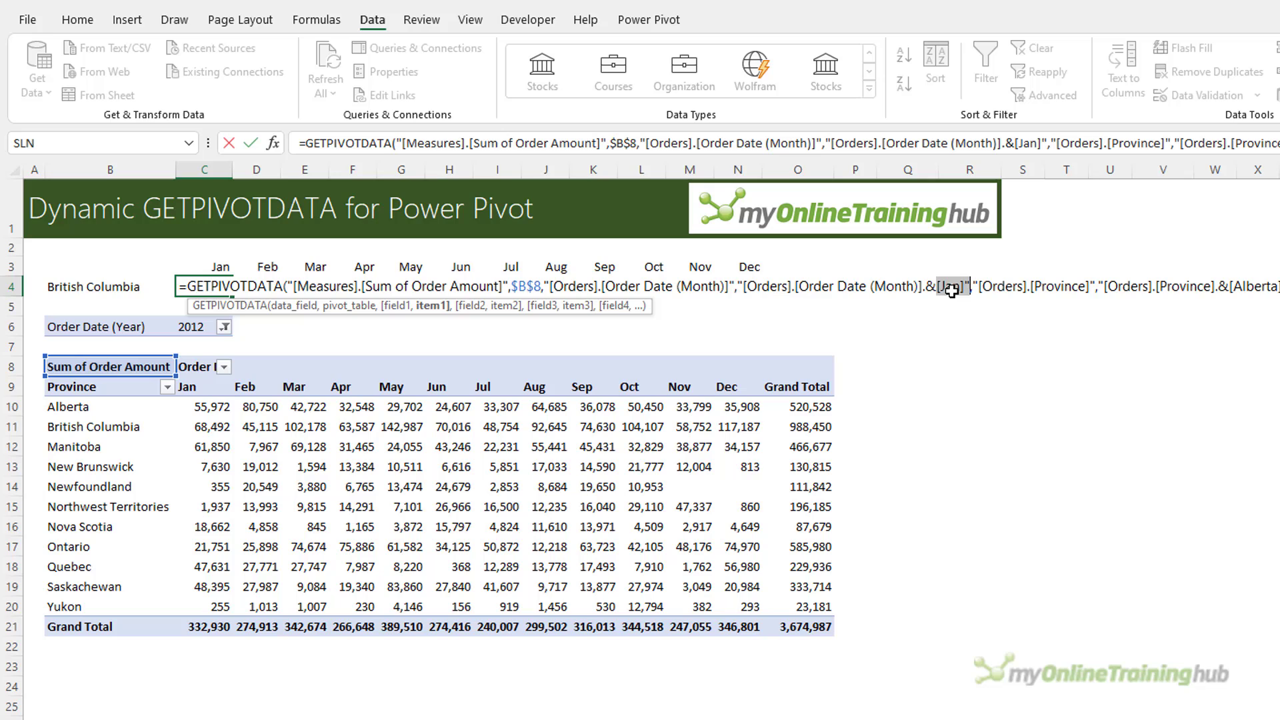
{"action": "left_click_drag", "start_coordinate": [944, 287], "coordinate": [960, 288]}
{"action": "key", "text": "Delete"}
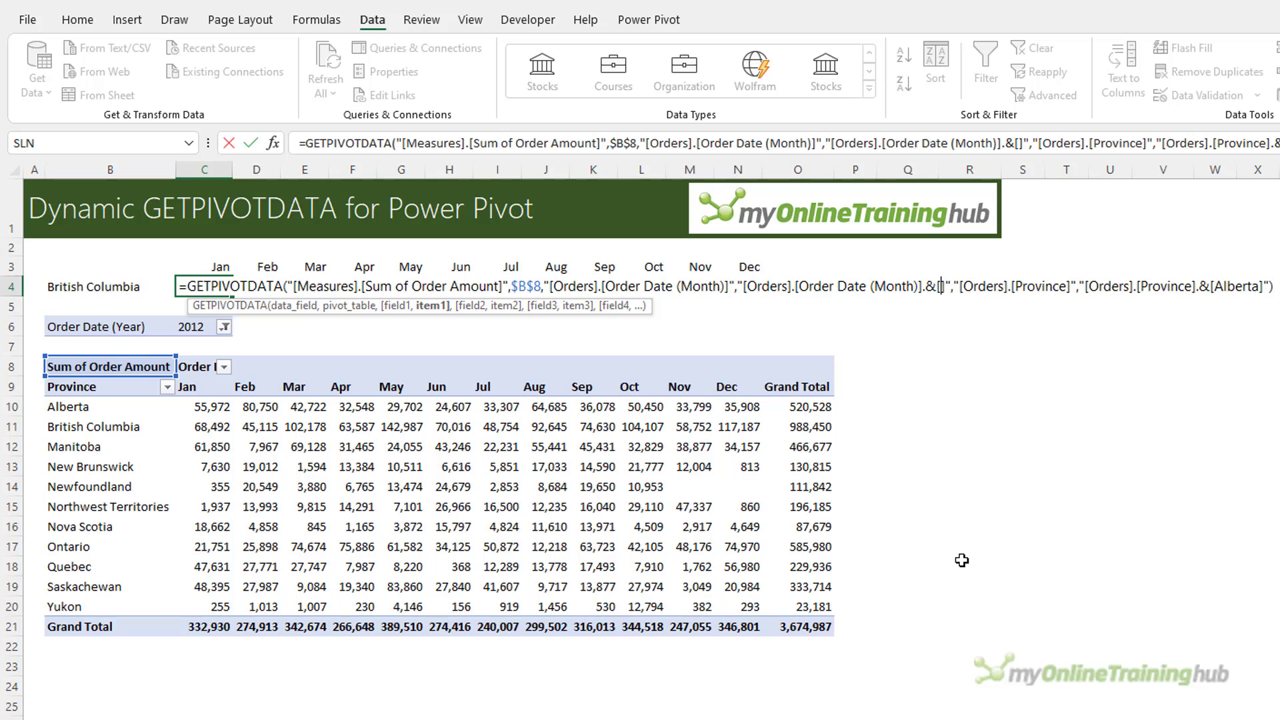
{"action": "type", "text": "\""}
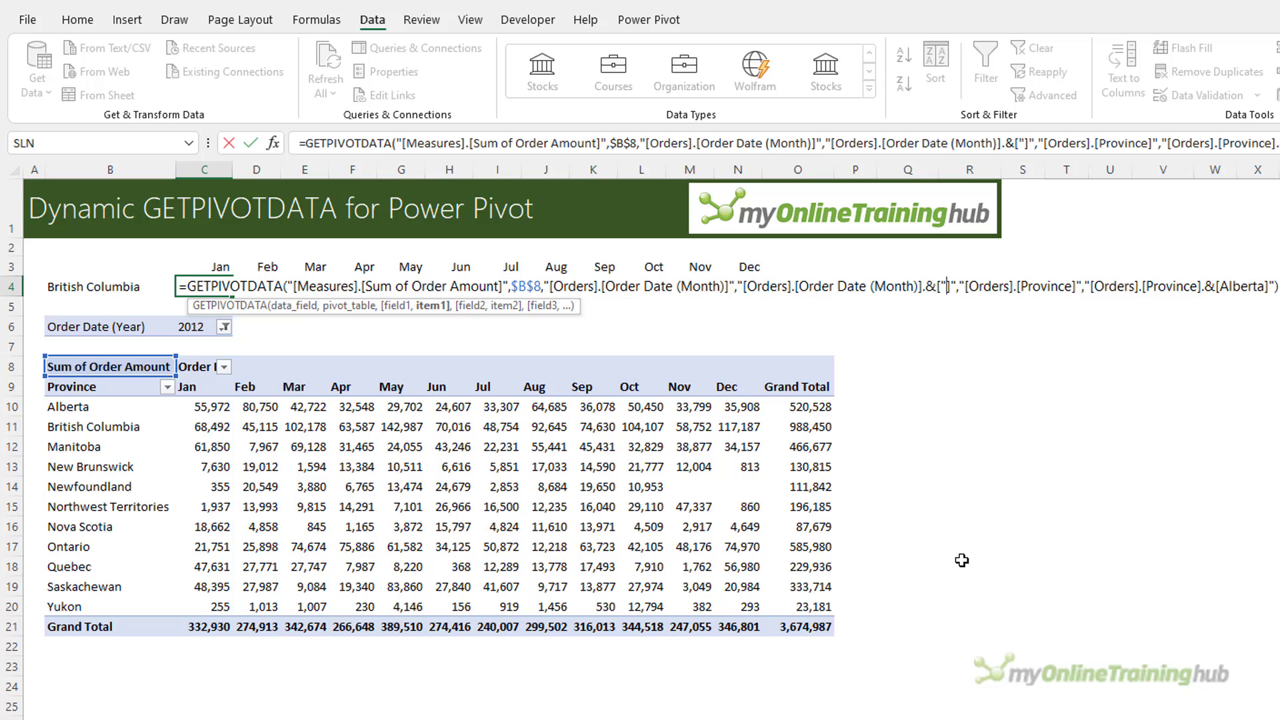
{"action": "type", "text": "&"}
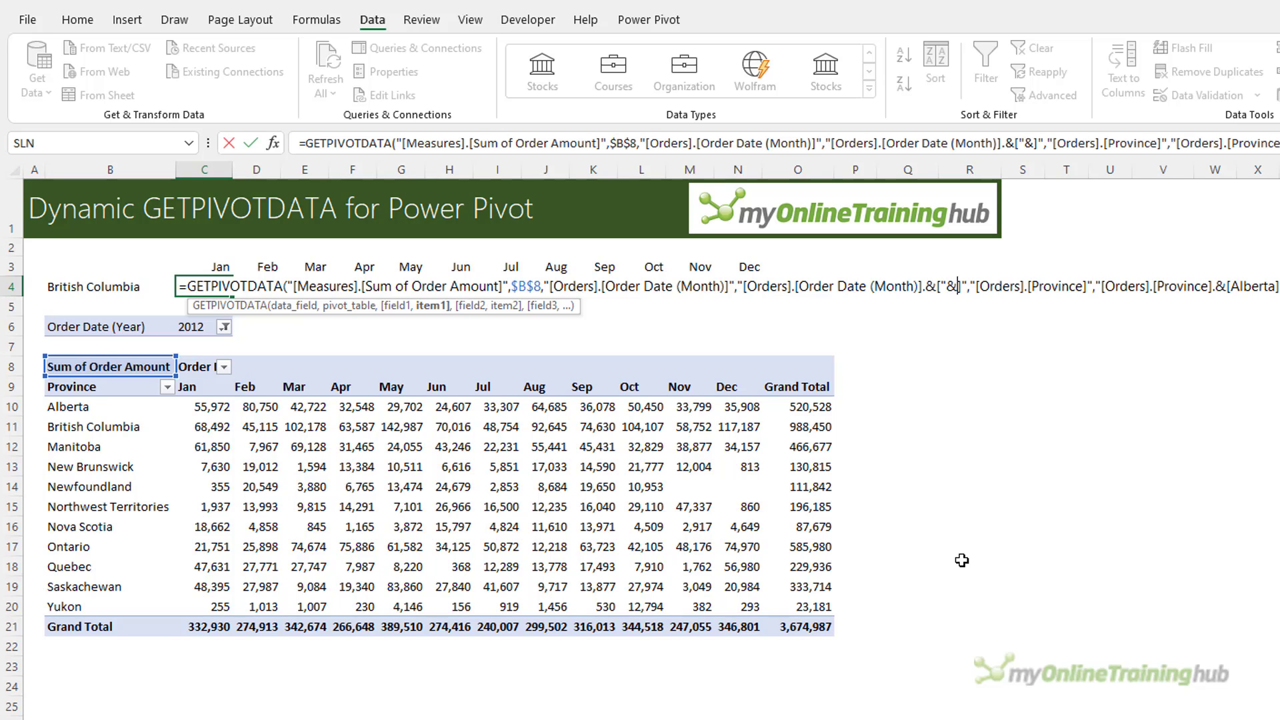
{"action": "left_click", "coordinate": [216, 265]}
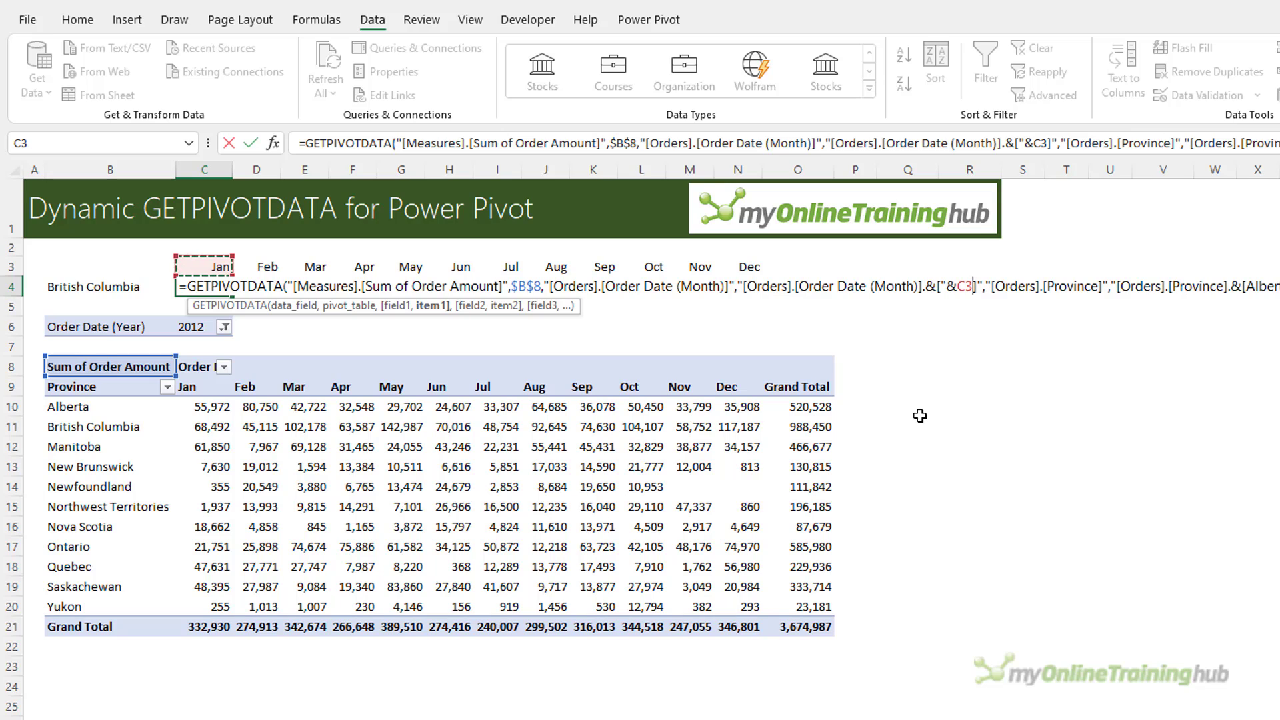
{"action": "type", "text": "&"}
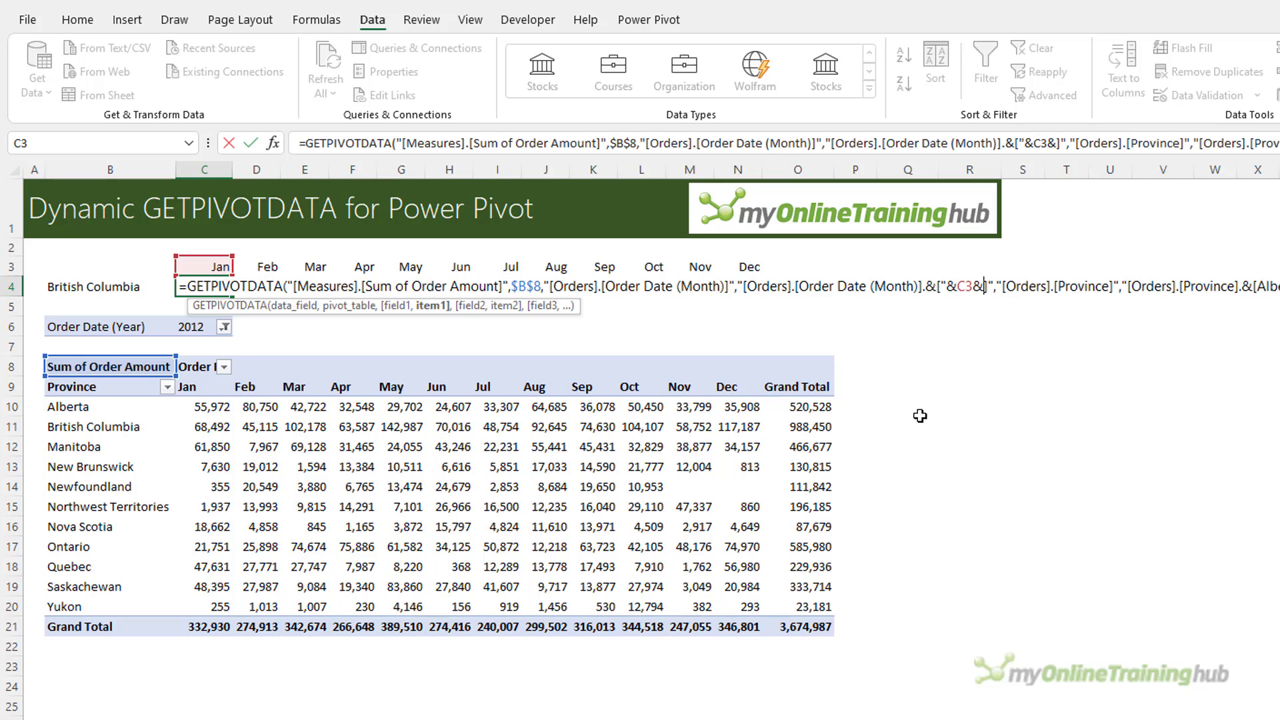
{"action": "type", "text": "\""}
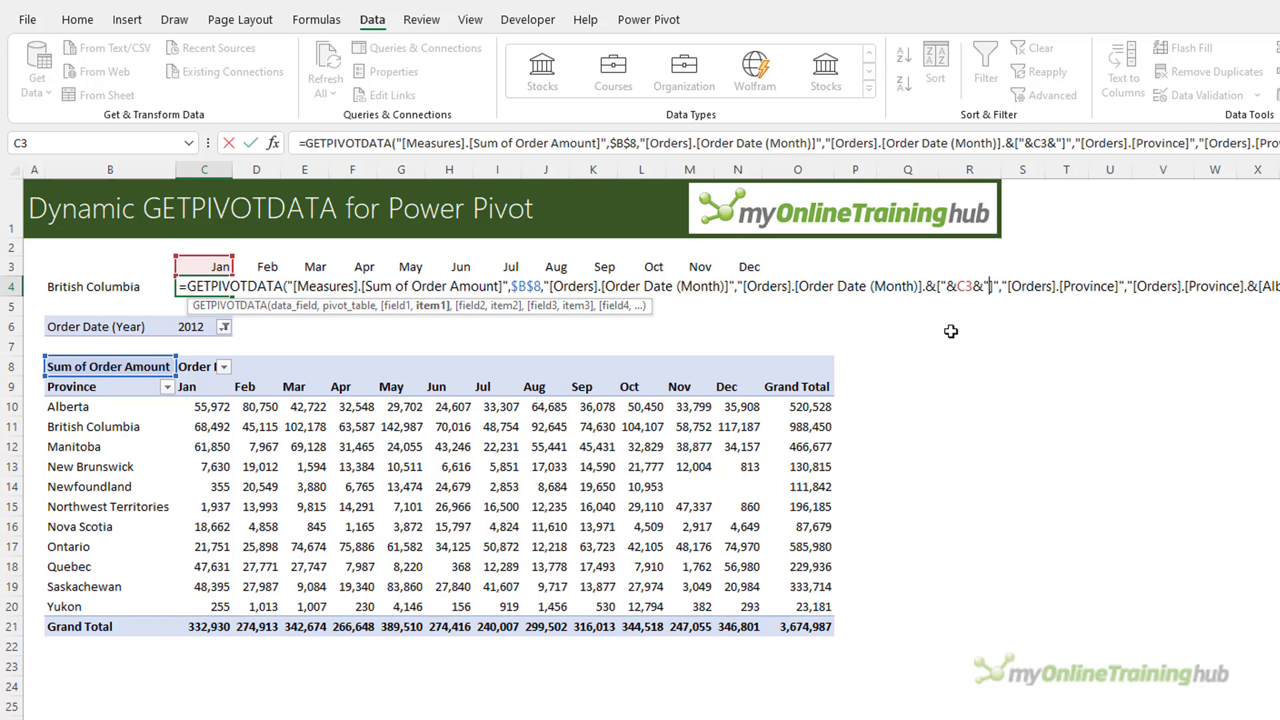
{"action": "double_click", "coordinate": [965, 286]}
{"action": "left_click", "coordinate": [985, 286]}
Step: Replace Alberta in C4's formula with "&$B$4&" and commit it, returning 68,492
{"action": "double_click", "coordinate": [1211, 275]}
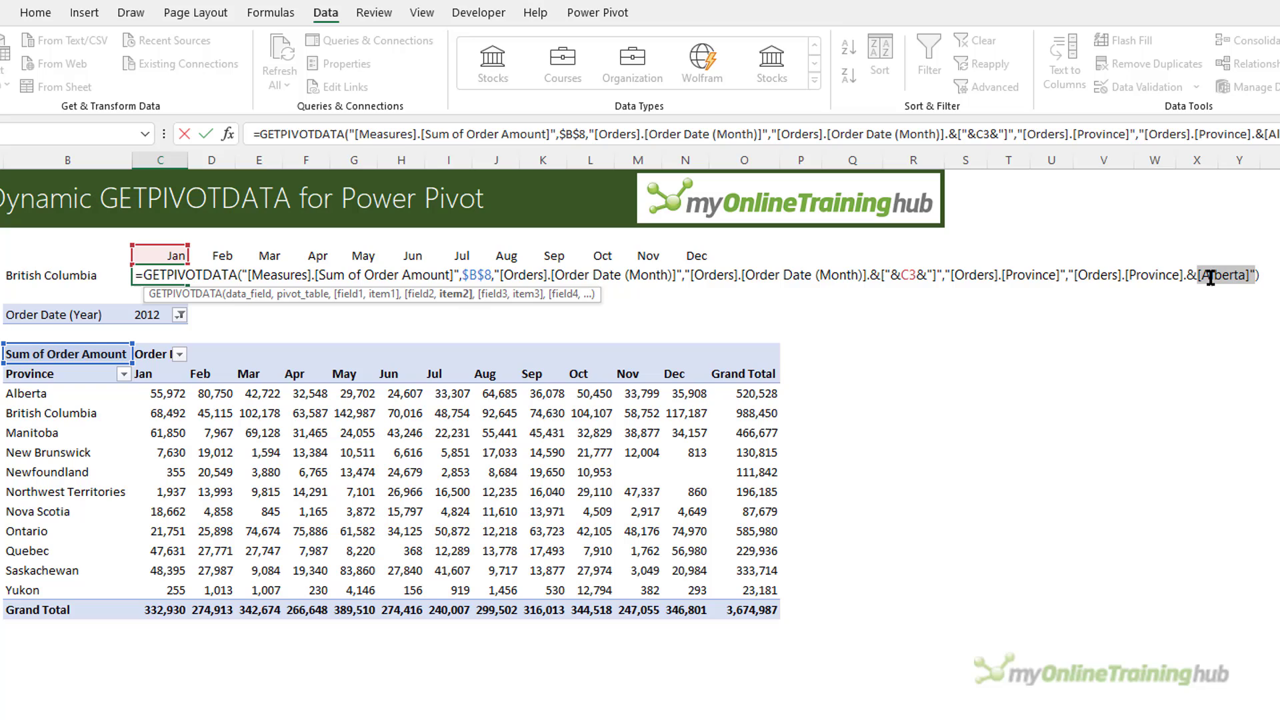
{"action": "left_click_drag", "start_coordinate": [1201, 275], "coordinate": [1238, 277]}
{"action": "key", "text": "BackSpace"}
{"action": "type", "text": "&"}
{"action": "left_click", "coordinate": [104, 277]}
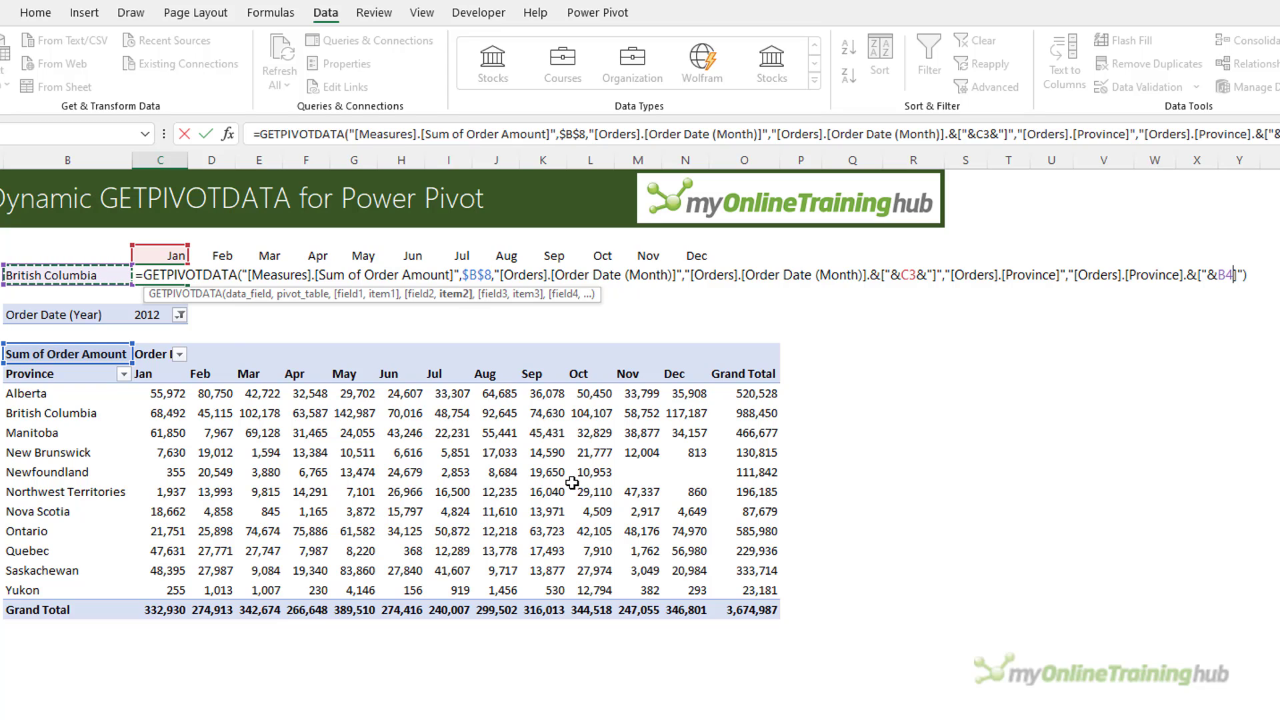
{"action": "key", "text": "F4"}
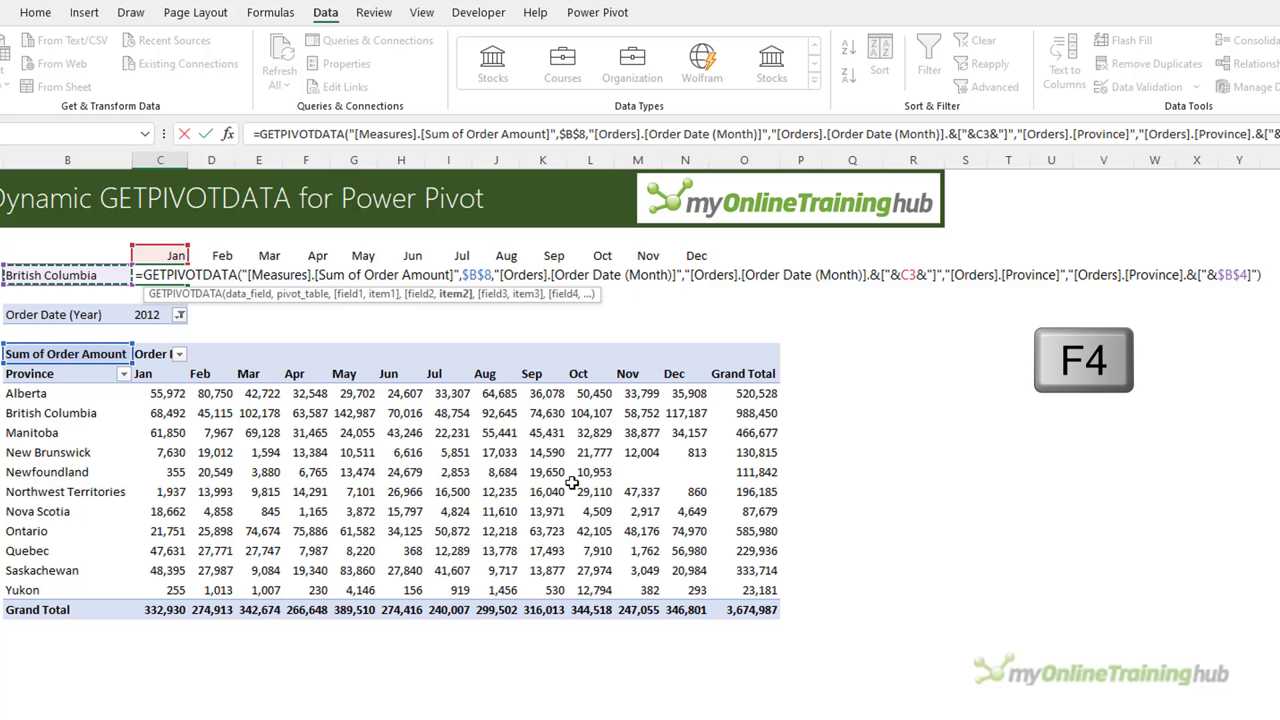
{"action": "type", "text": "&"}
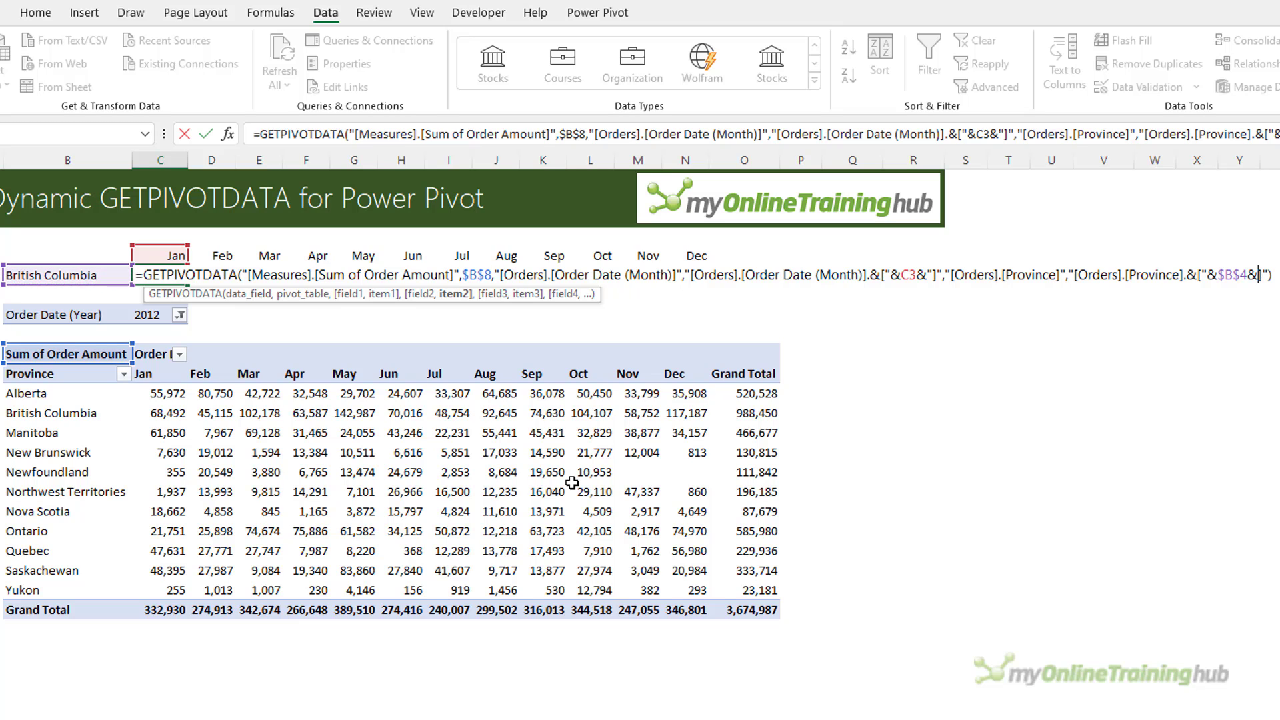
{"action": "type", "text": "\"]"}
{"action": "key", "text": "End"}
{"action": "key", "text": "Return"}
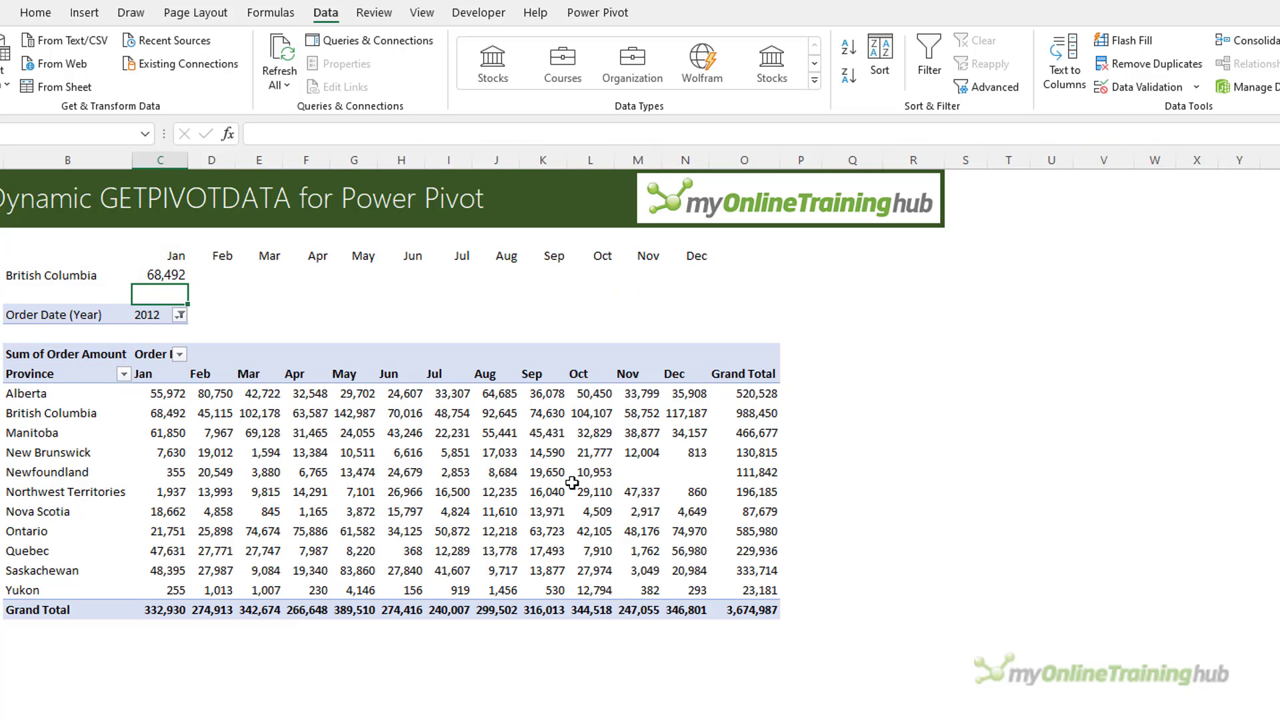
Step: Fill C4's formula to N4 and AutoFit columns D:N, matching British Columbia's pivot row
{"action": "left_click", "coordinate": [164, 408]}
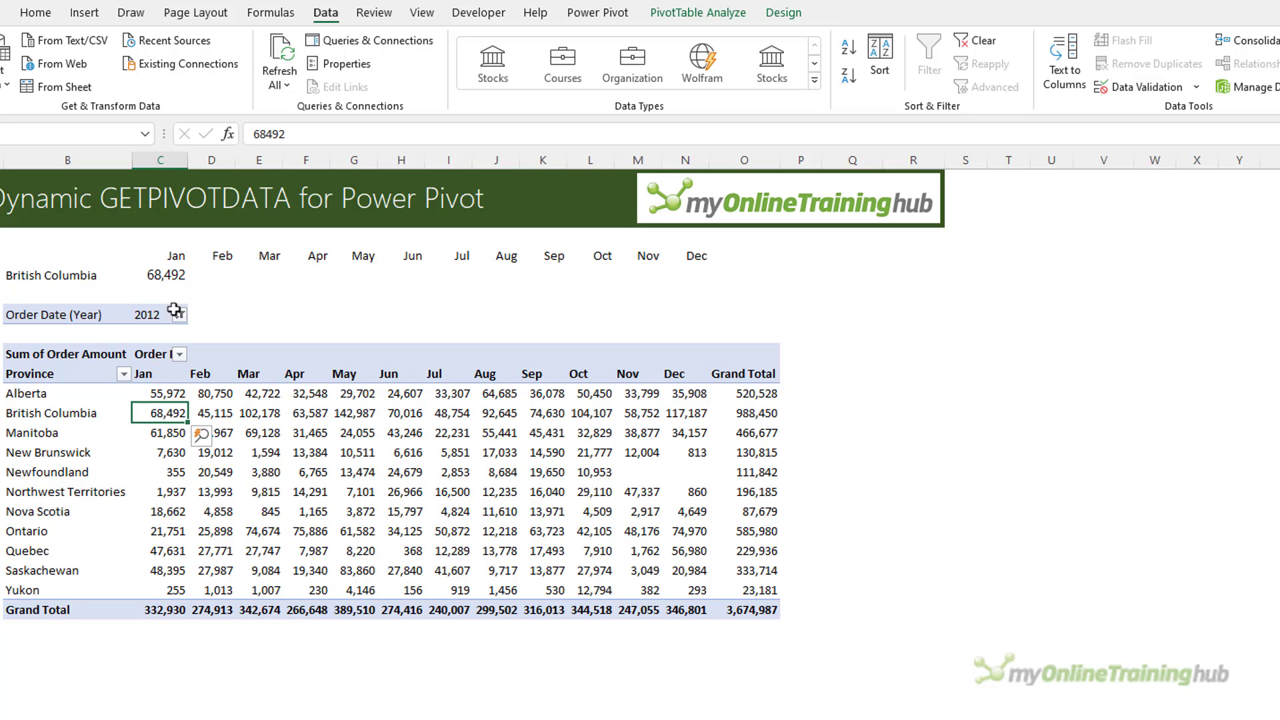
{"action": "left_click", "coordinate": [175, 279]}
{"action": "left_click_drag", "start_coordinate": [190, 286], "coordinate": [707, 269]}
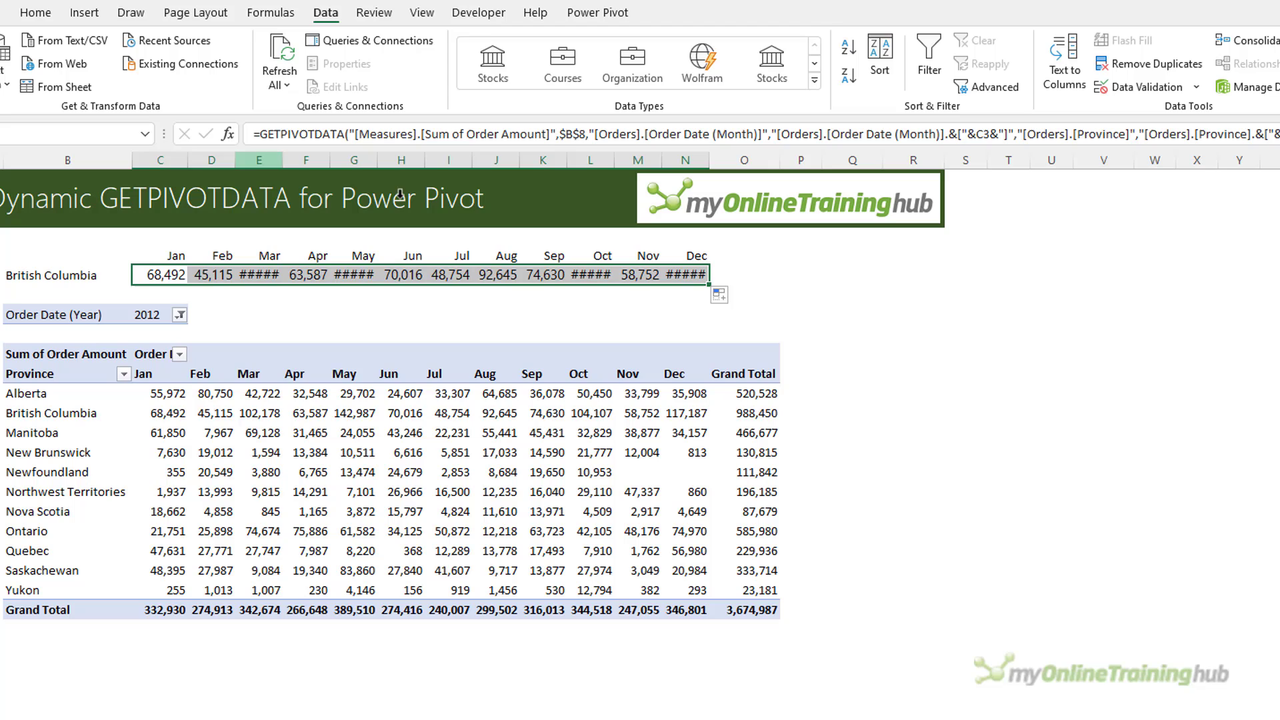
{"action": "left_click_drag", "start_coordinate": [211, 160], "coordinate": [691, 168]}
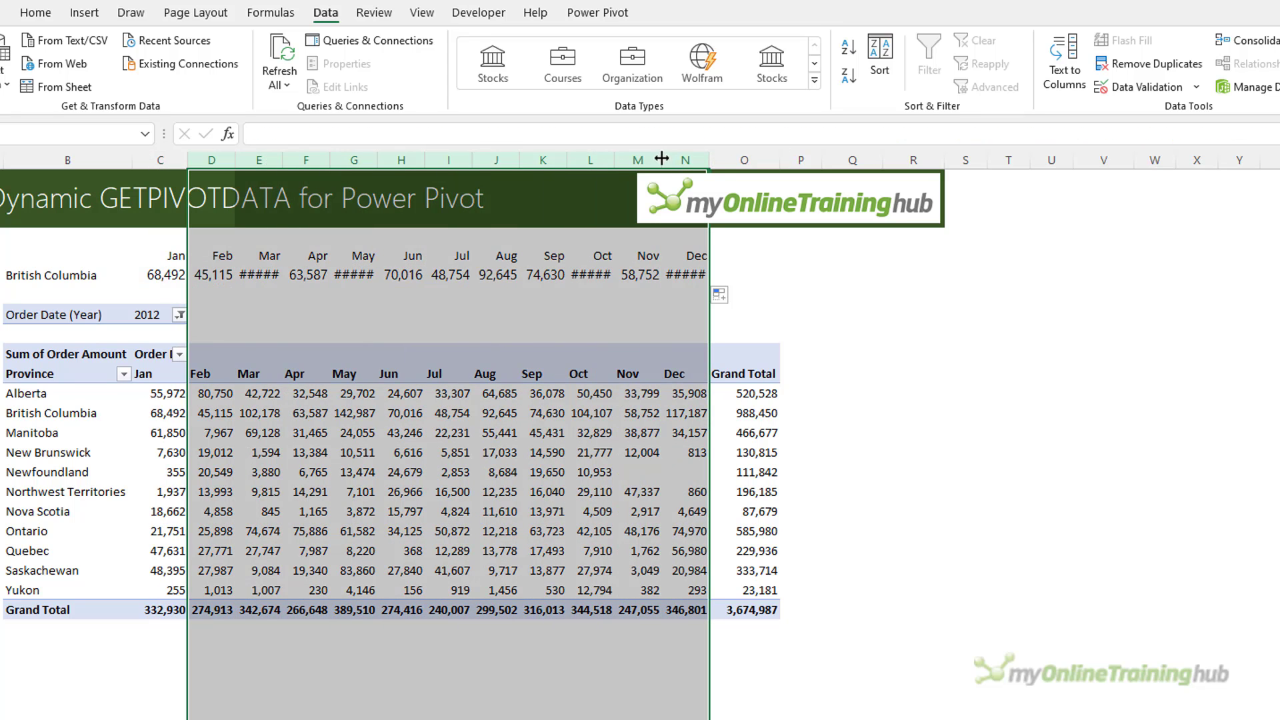
{"action": "double_click", "coordinate": [662, 160]}
{"action": "left_click", "coordinate": [715, 275]}
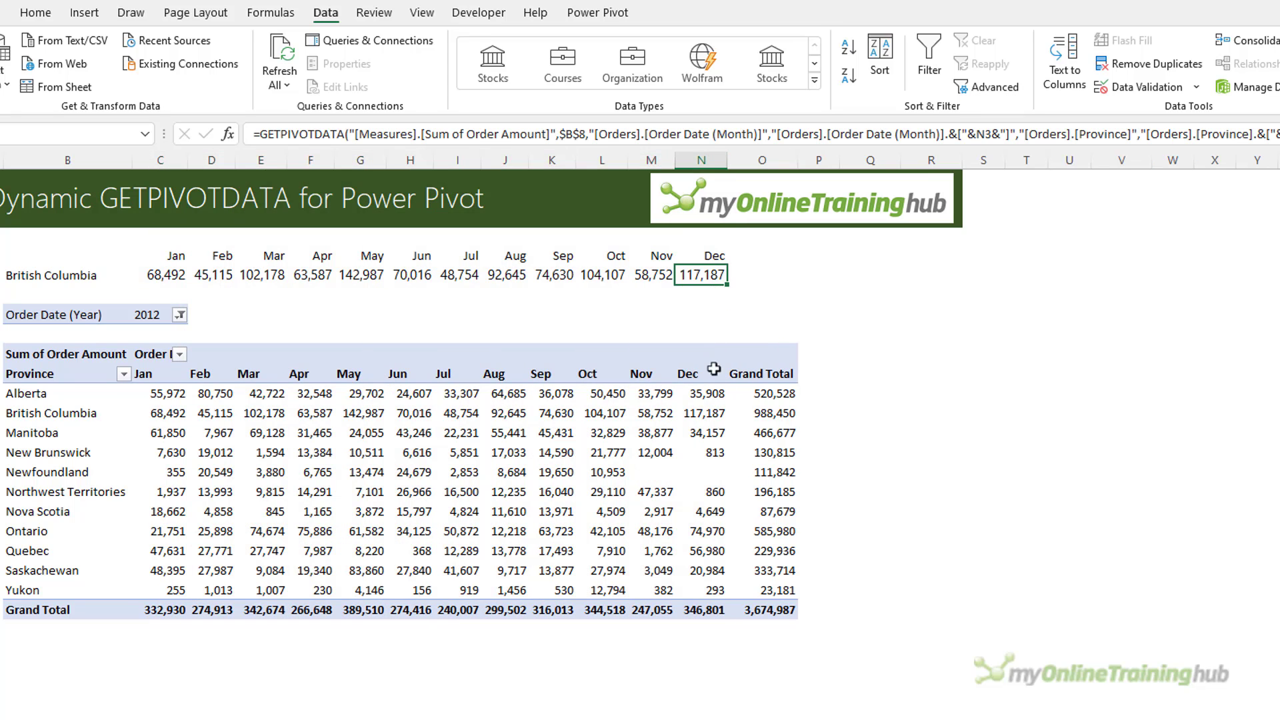
{"action": "left_click_drag", "start_coordinate": [707, 414], "coordinate": [175, 417]}
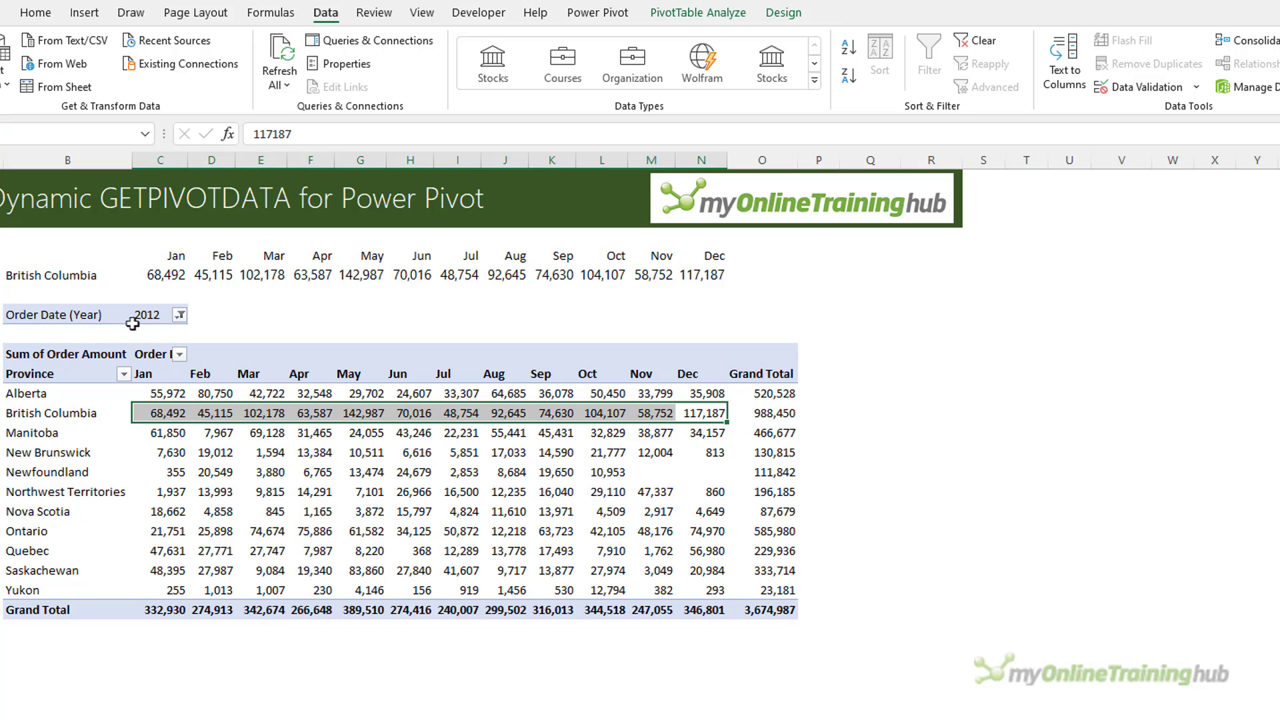
Step: Switch B4 to Newfoundland, then Ontario, so row 4 shows 21,751 through 74,970
{"action": "left_click", "coordinate": [105, 270]}
{"action": "left_click", "coordinate": [141, 276]}
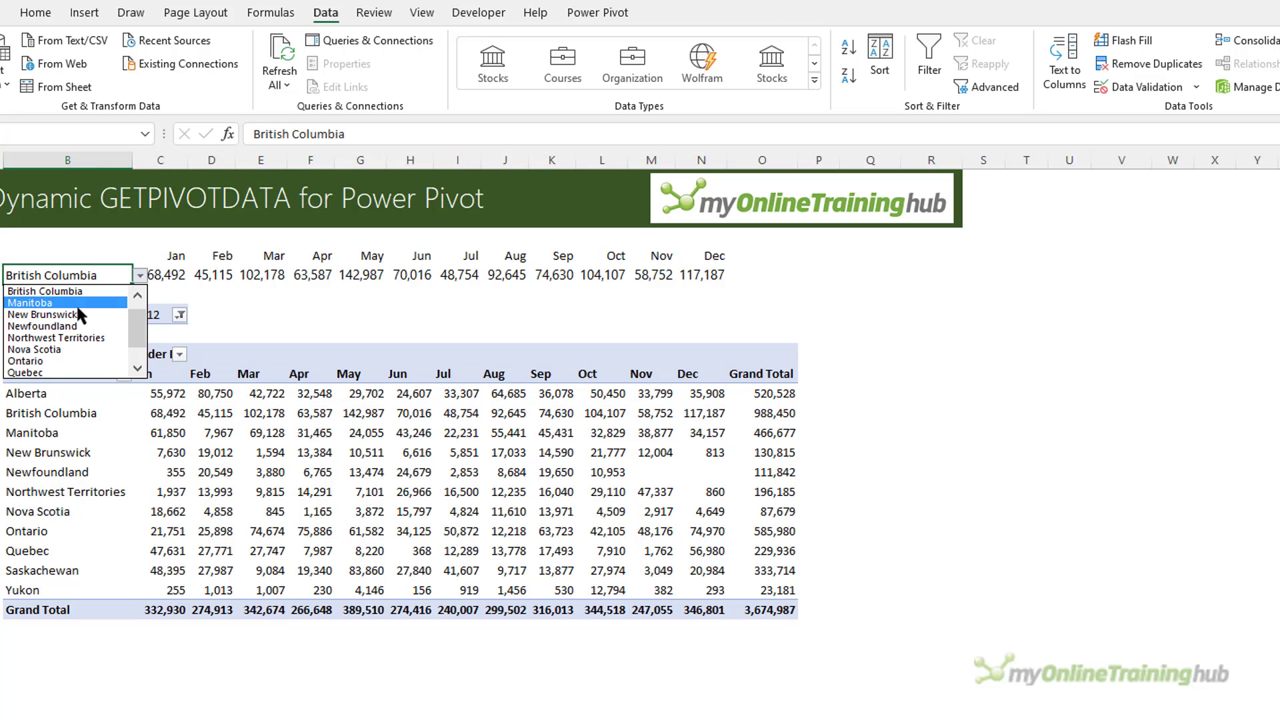
{"action": "left_click", "coordinate": [52, 327]}
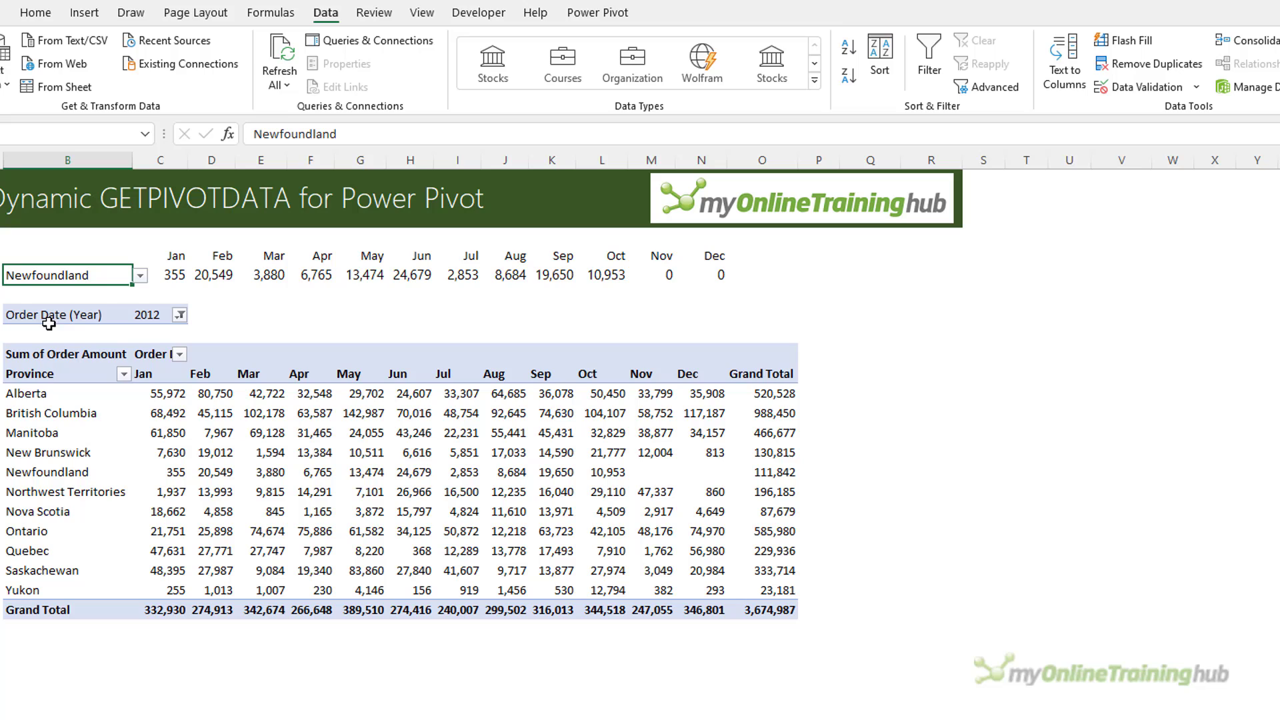
{"action": "left_click", "coordinate": [141, 276]}
{"action": "left_click", "coordinate": [67, 338]}
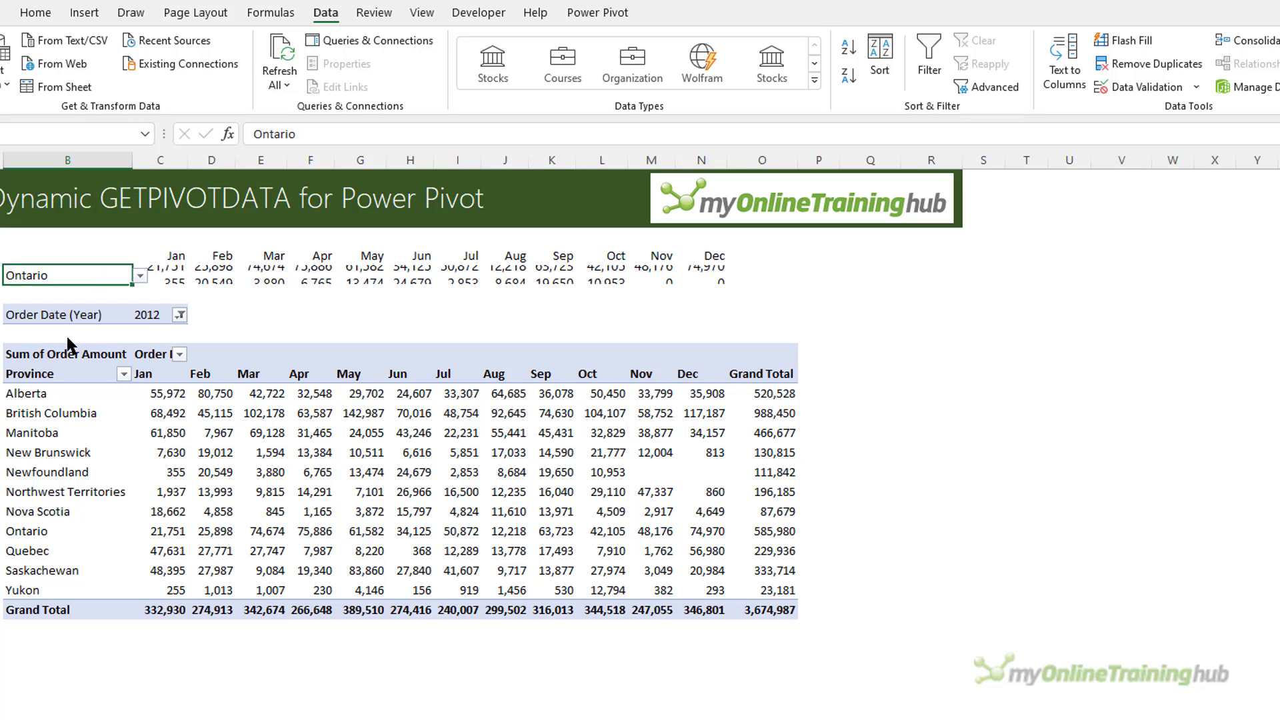
{"action": "key", "text": "Right"}
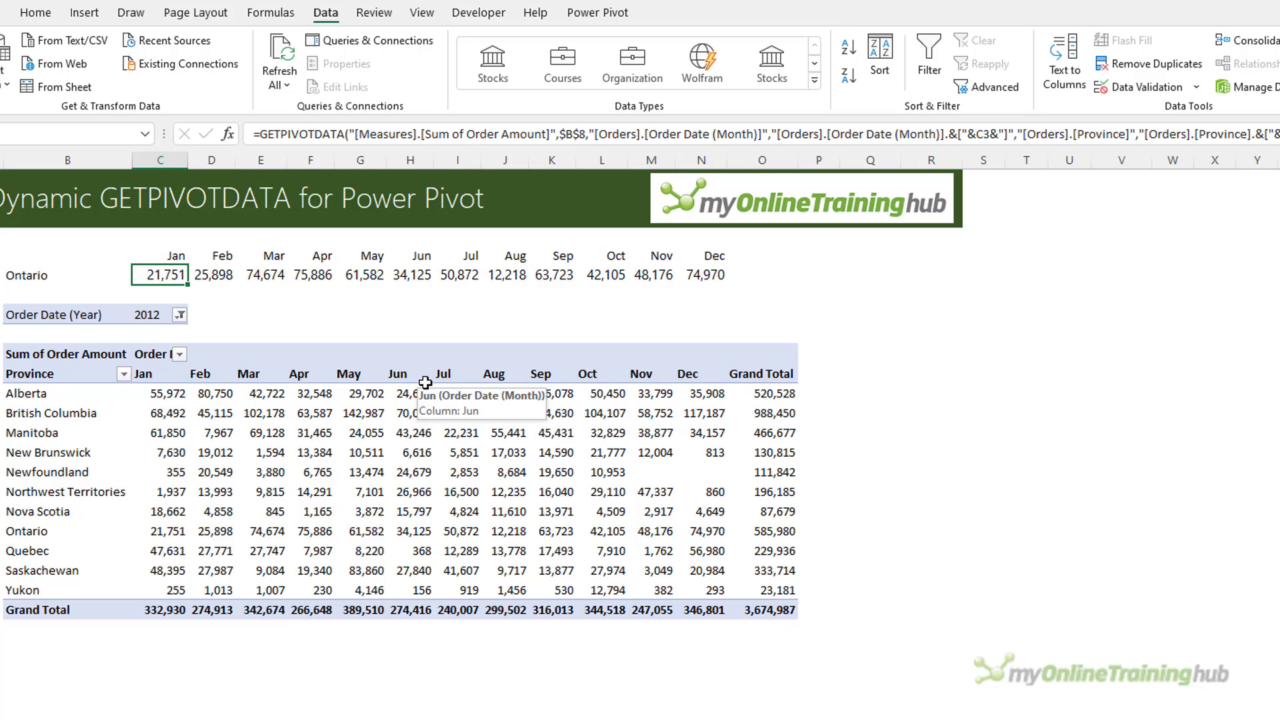
{"action": "left_click", "coordinate": [84, 353]}
{"action": "key", "text": "ctrl+a"}
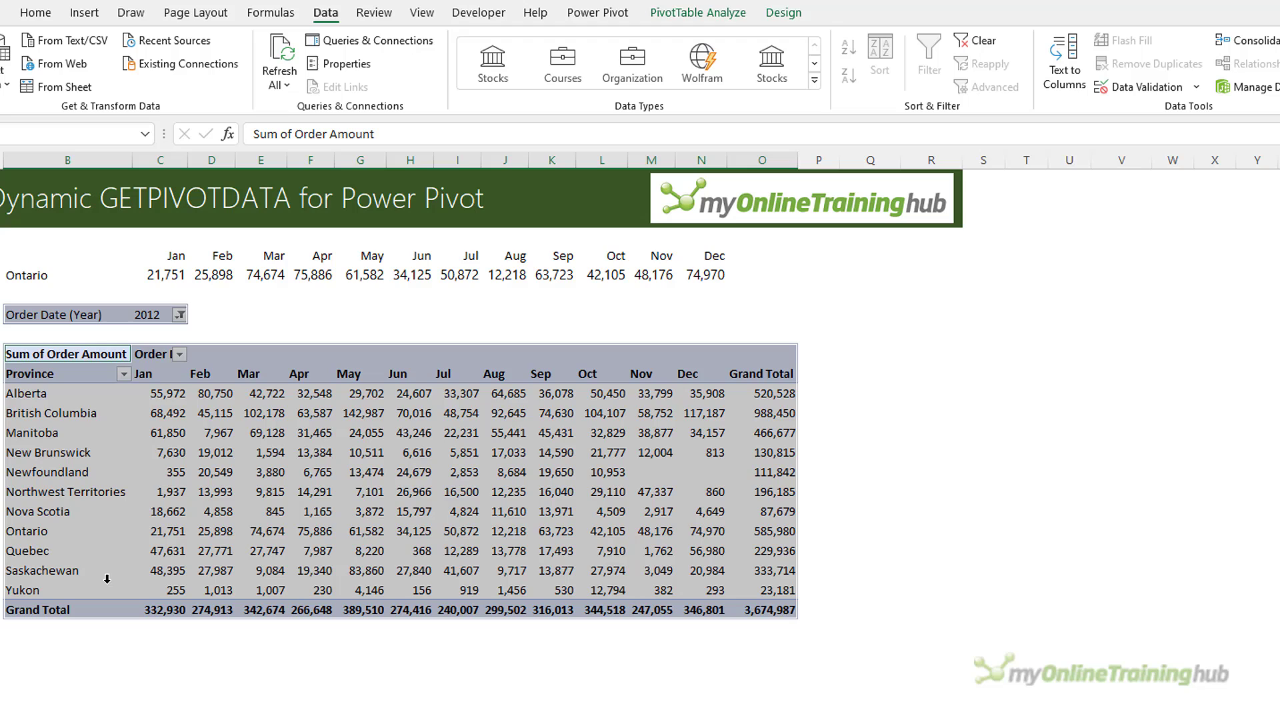
{"action": "left_click", "coordinate": [170, 274]}
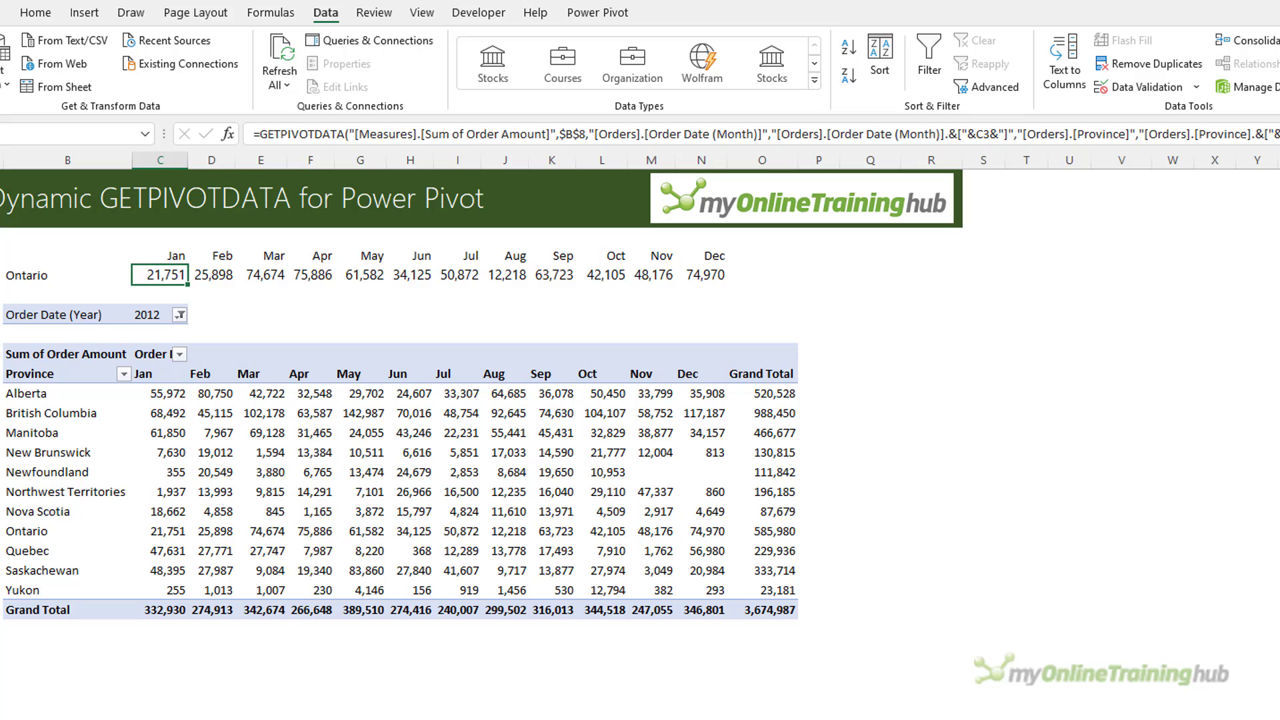
{"action": "left_click", "coordinate": [126, 406]}
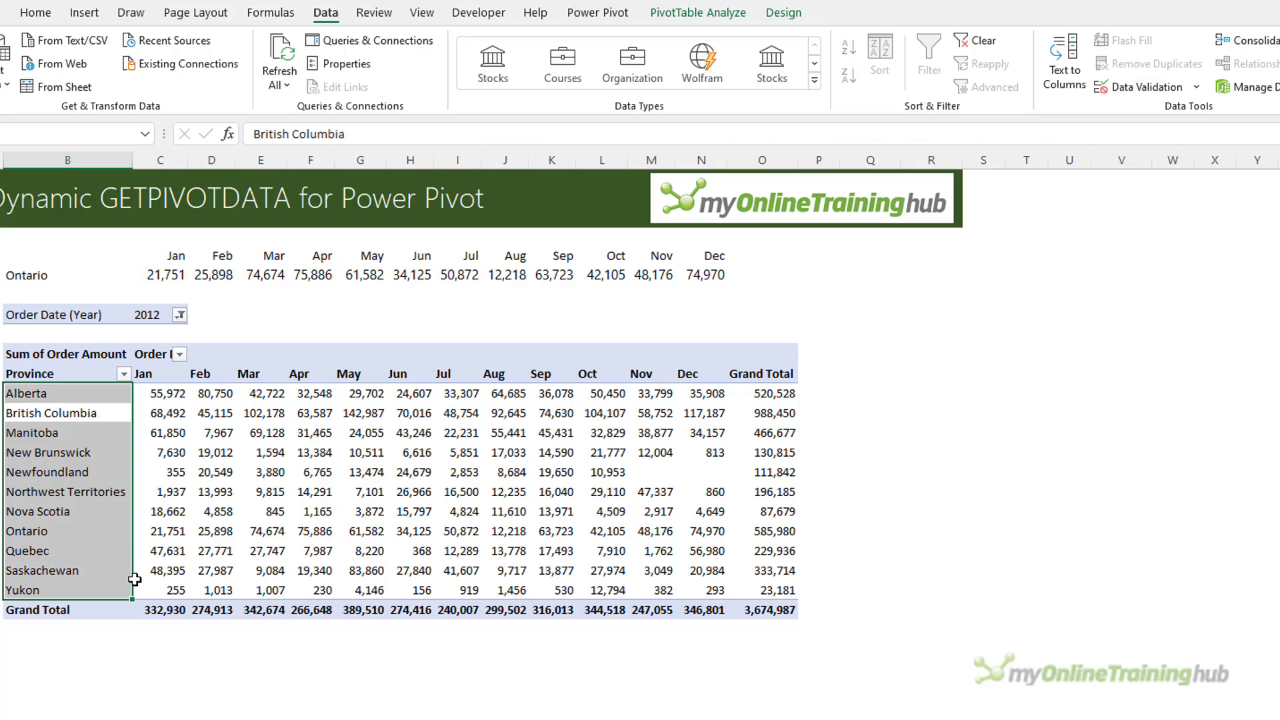
{"action": "left_click", "coordinate": [179, 275]}
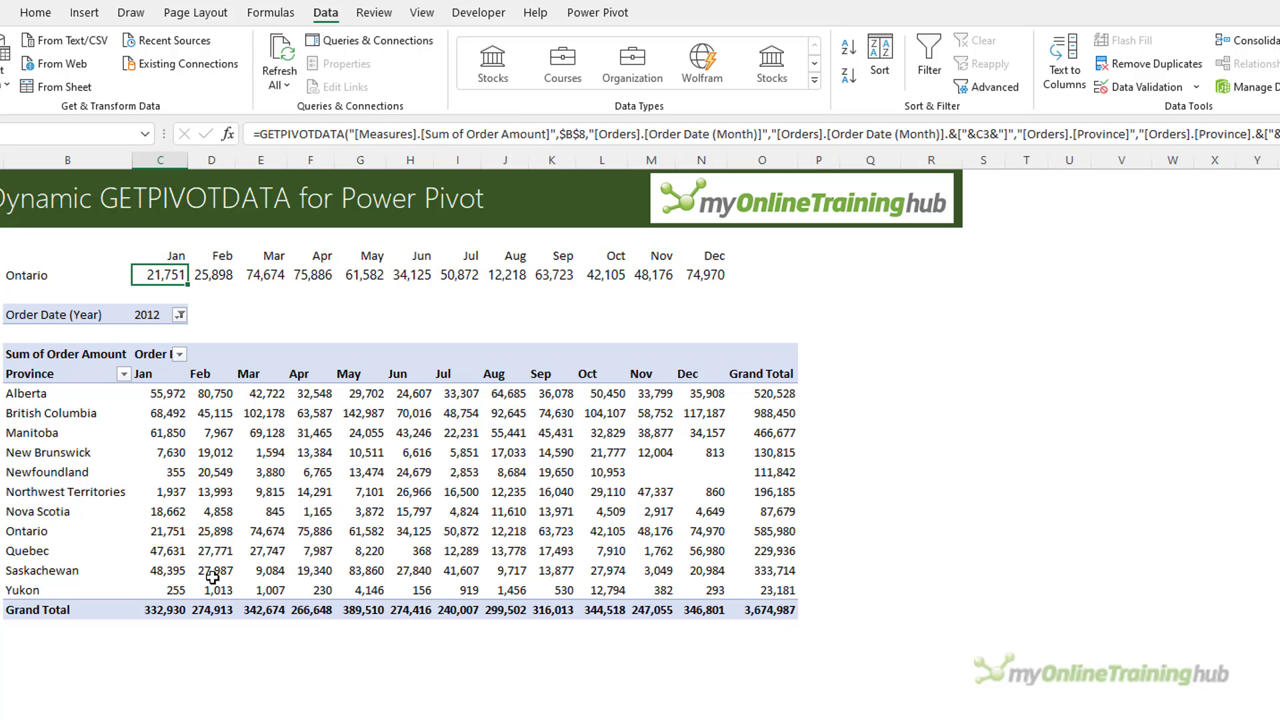
{"action": "left_click", "coordinate": [74, 355]}
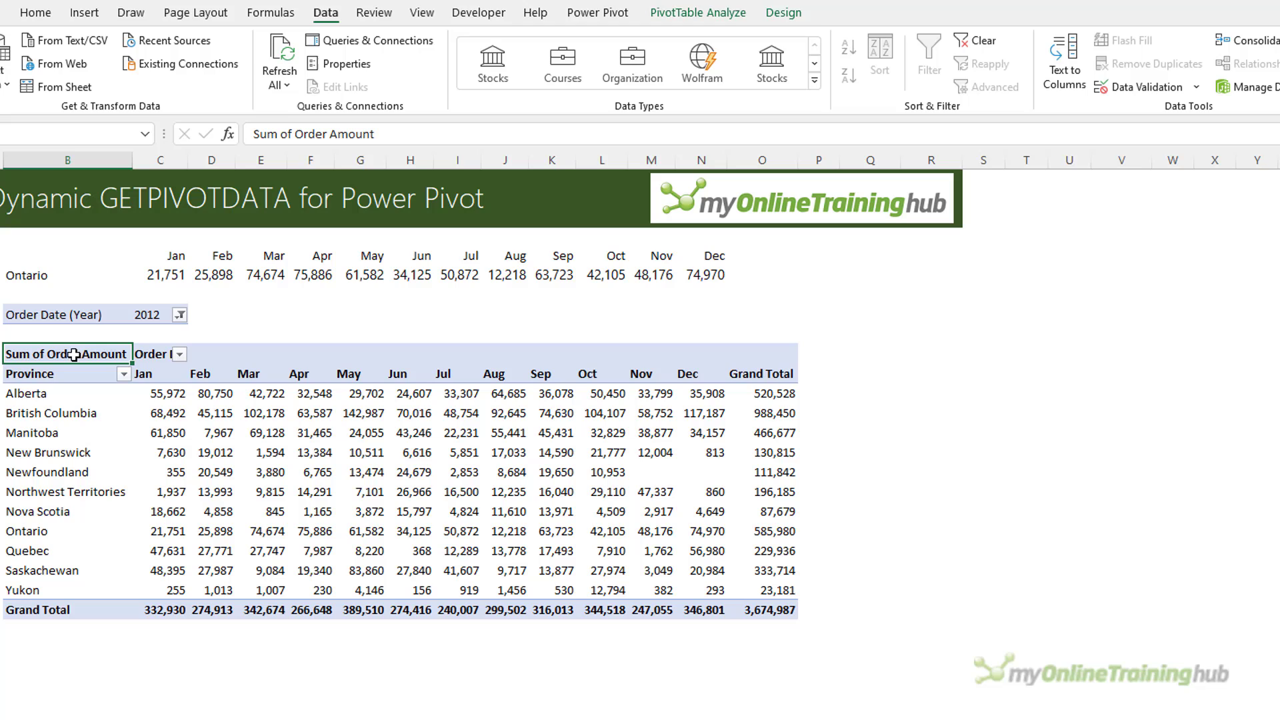
{"action": "left_click_drag", "start_coordinate": [76, 394], "coordinate": [68, 583]}
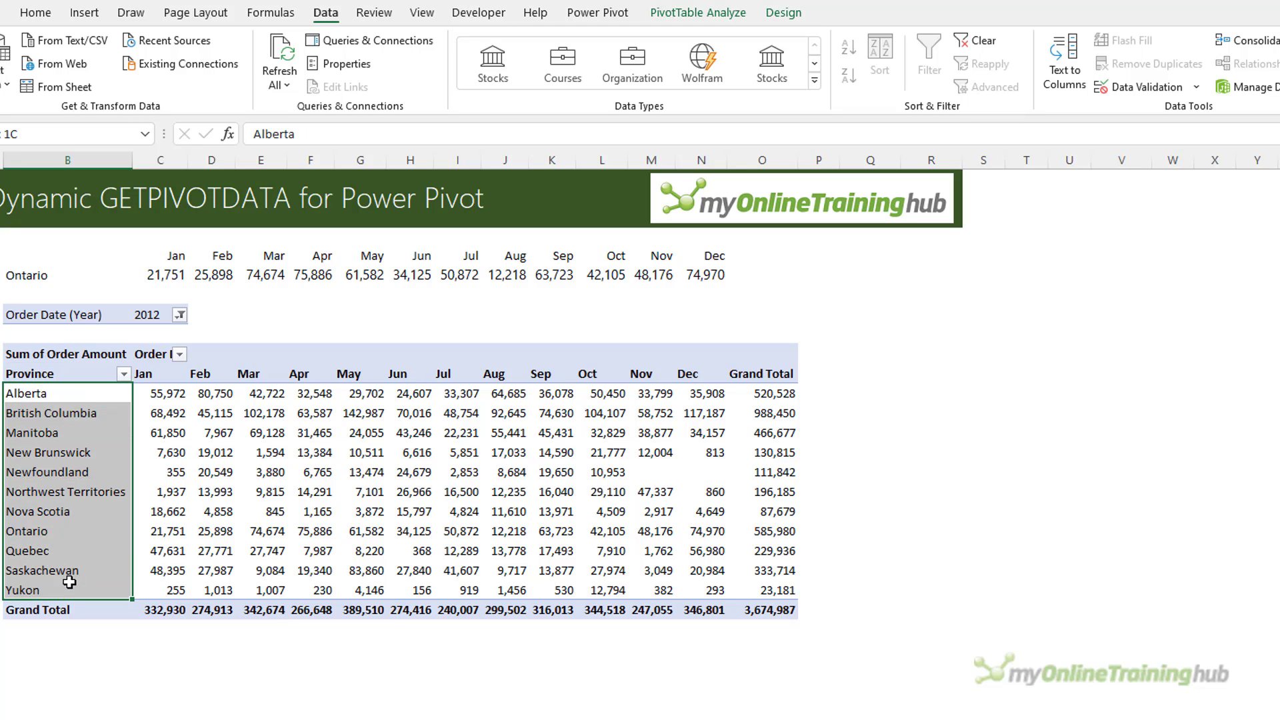
{"action": "left_click", "coordinate": [166, 281]}
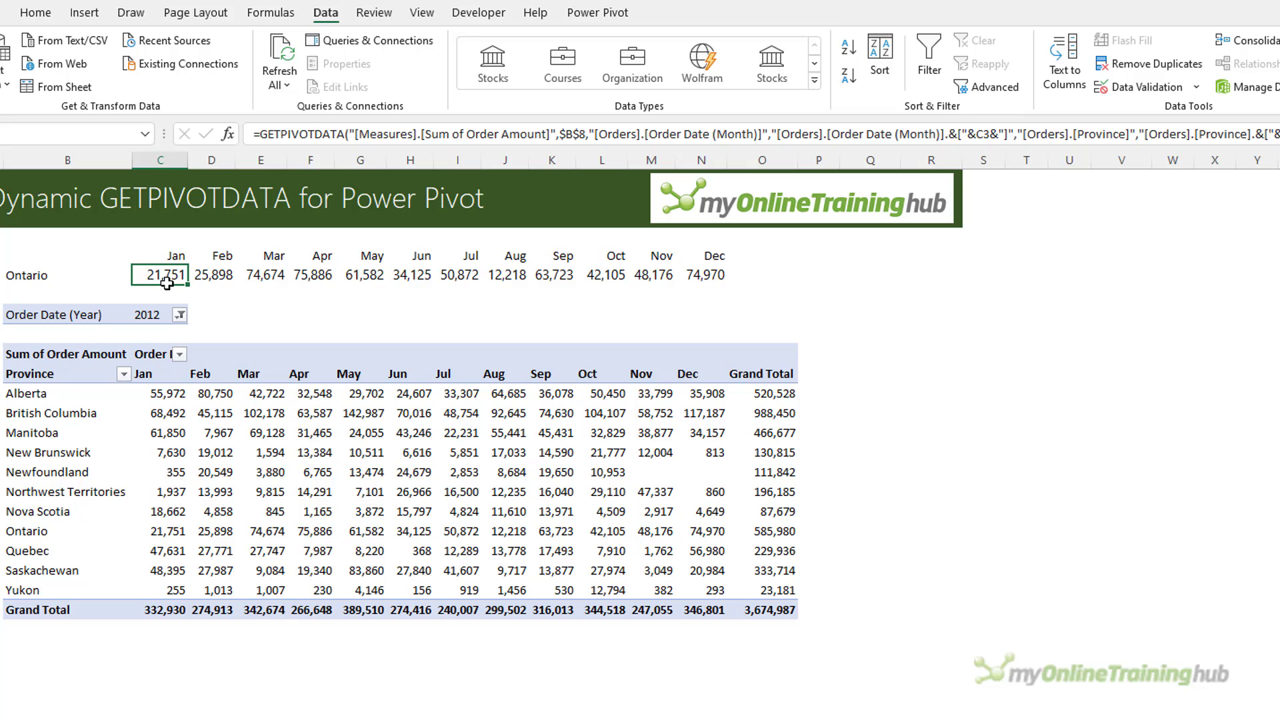